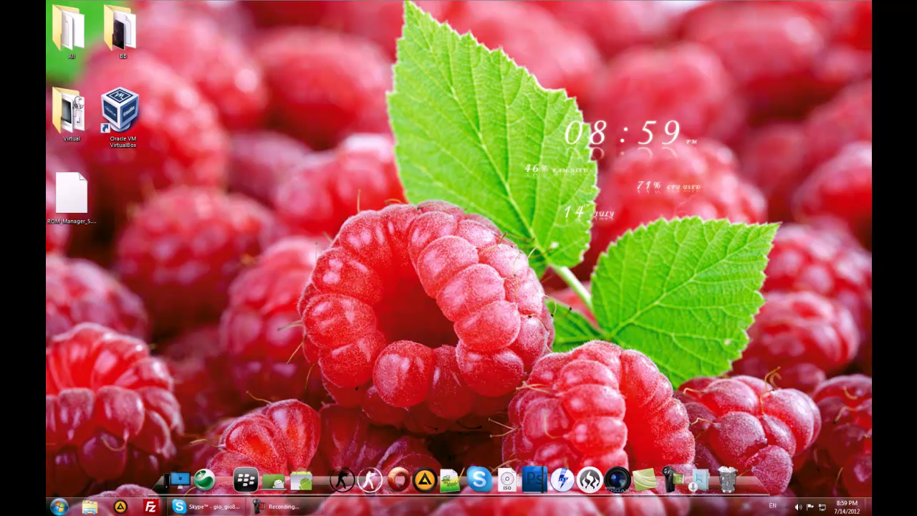
Refresh the Windows 7 desktop three times from its right-click menu
{"action": "right_click", "coordinate": [172, 192]}
{"action": "left_click", "coordinate": [198, 220]}
{"action": "right_click", "coordinate": [164, 141]}
{"action": "left_click", "coordinate": [191, 169]}
{"action": "right_click", "coordinate": [179, 178]}
{"action": "left_click", "coordinate": [215, 207]}
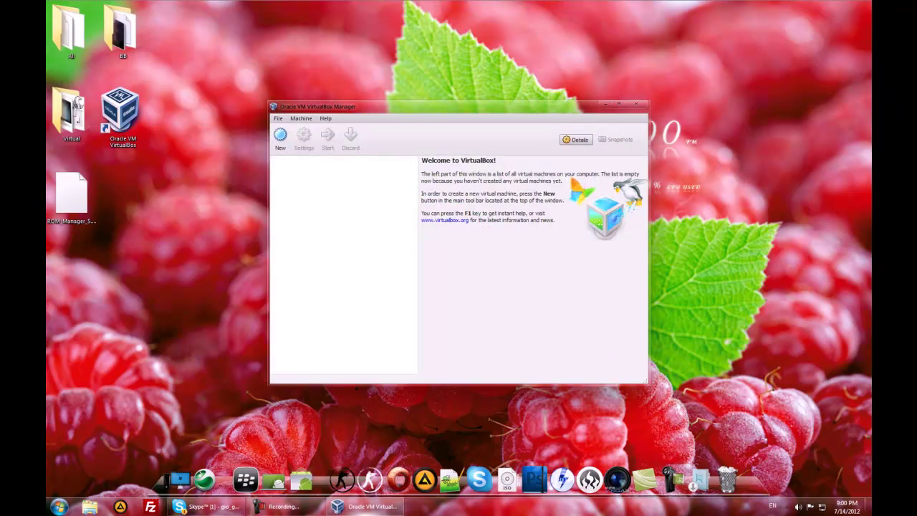
Start a new virtual machine named Xp with Microsoft Windows / Windows XP as the OS
{"action": "left_click", "coordinate": [280, 136]}
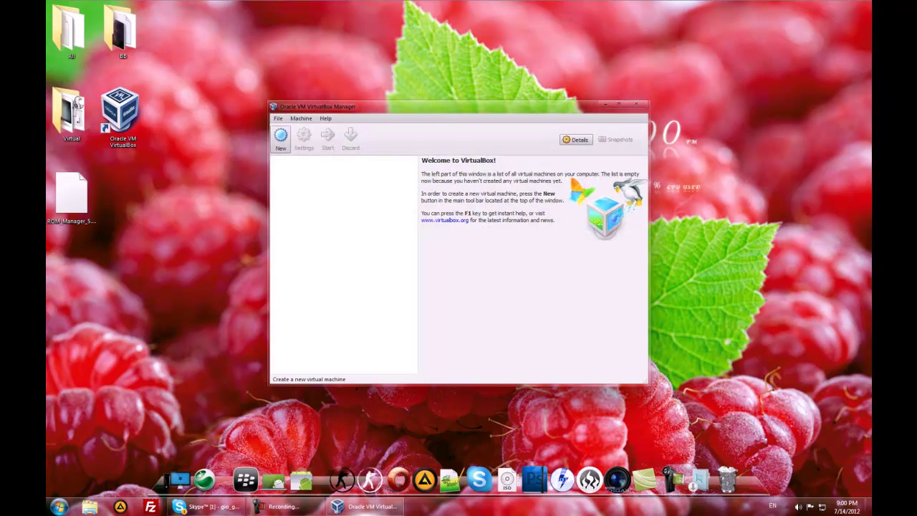
{"action": "key", "text": "Return"}
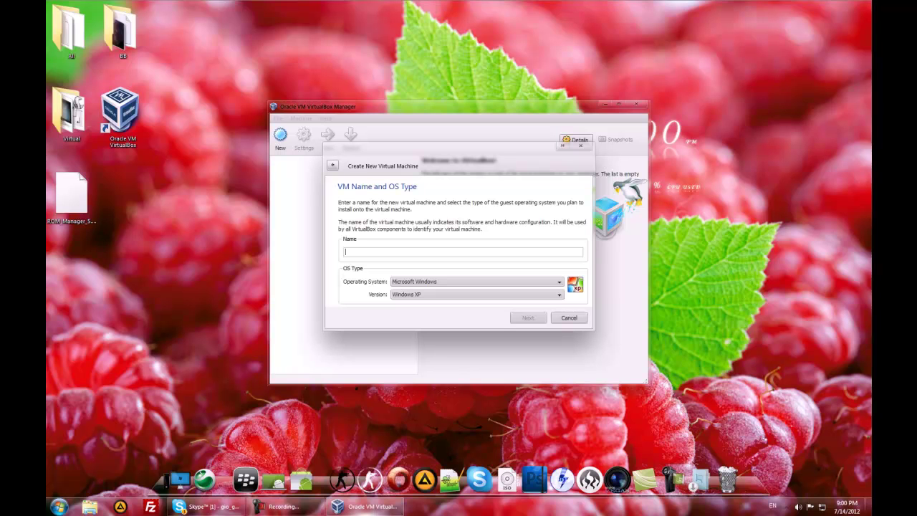
{"action": "type", "text": "X"}
{"action": "left_click", "coordinate": [502, 281]}
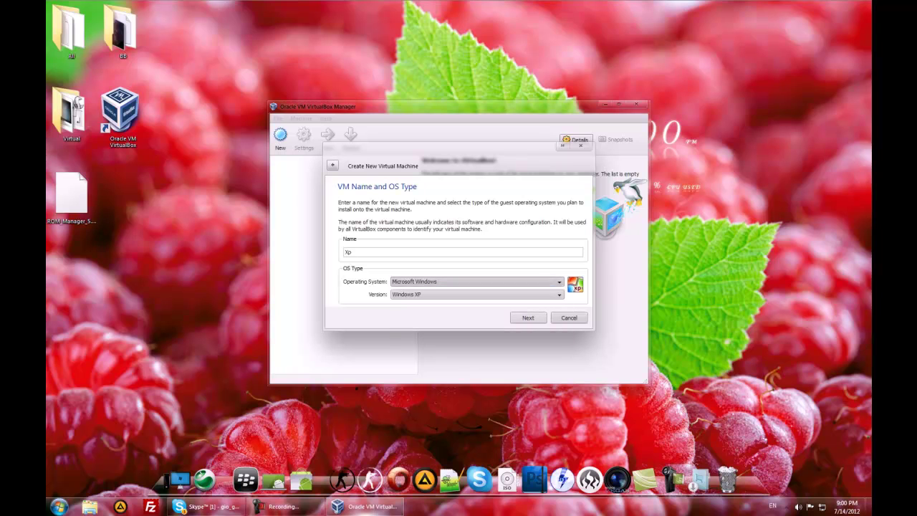
{"action": "left_click", "coordinate": [501, 289]}
{"action": "left_click", "coordinate": [501, 295]}
{"action": "left_click", "coordinate": [502, 295]}
{"action": "left_click", "coordinate": [501, 294]}
{"action": "left_click", "coordinate": [501, 295]}
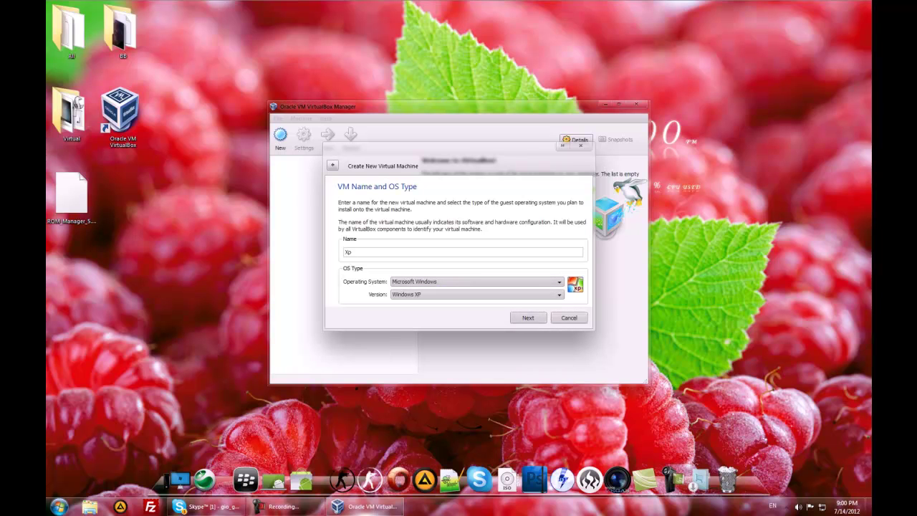
Give Xp 1024 MB memory and a new 10.00 GB VDI disk, then finish the wizard
{"action": "left_click", "coordinate": [528, 317]}
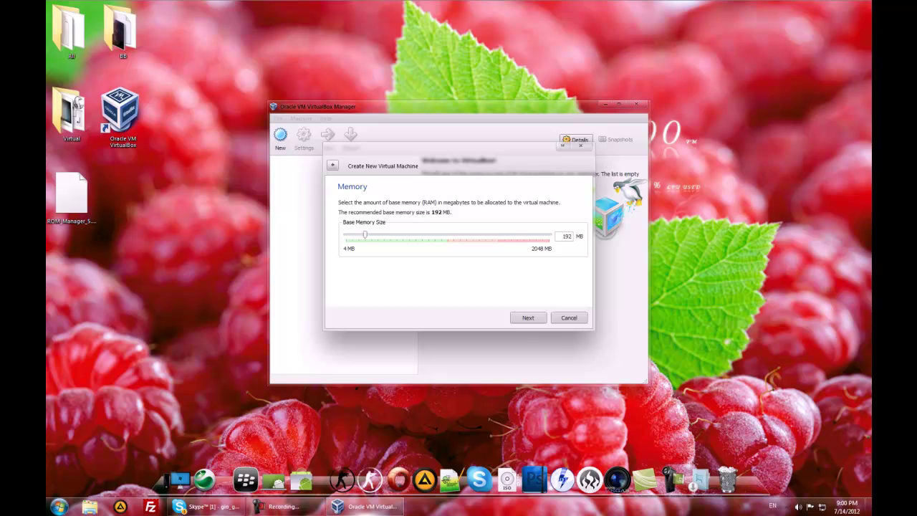
{"action": "left_click_drag", "start_coordinate": [365, 234], "coordinate": [448, 234]}
{"action": "left_click", "coordinate": [528, 318]}
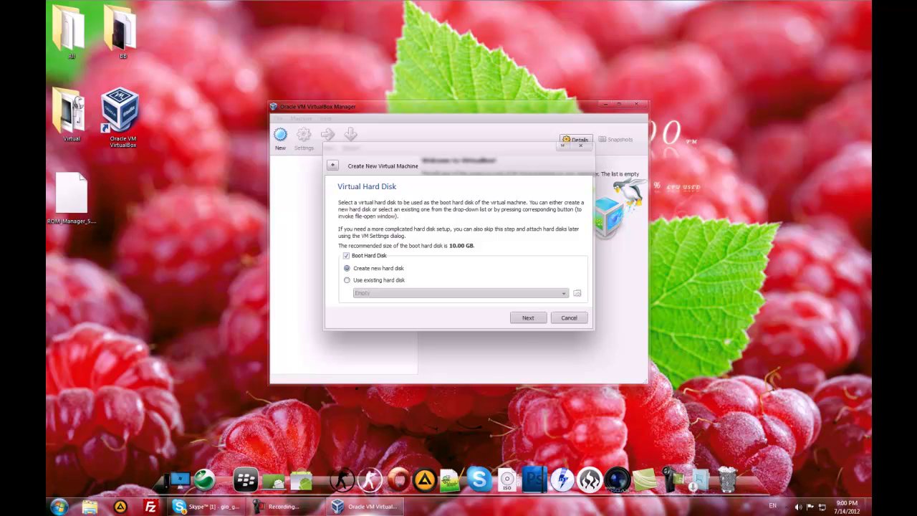
{"action": "left_click", "coordinate": [528, 317]}
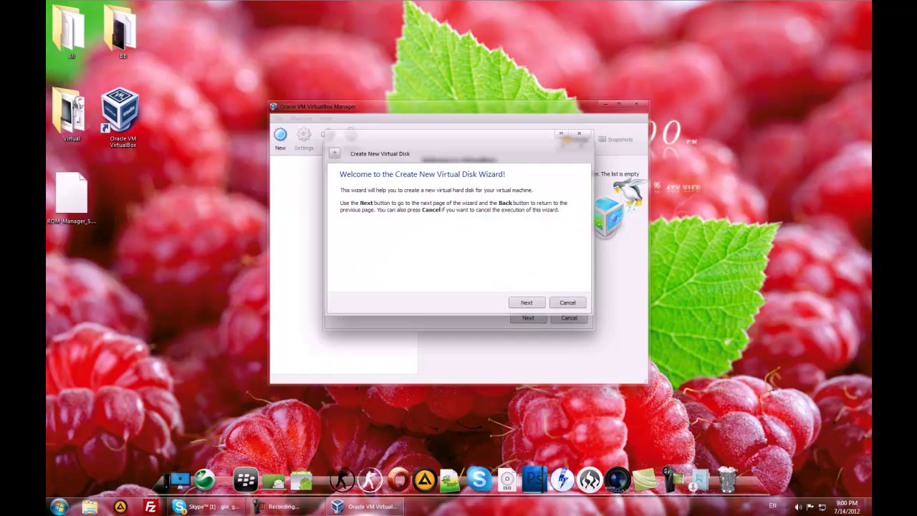
{"action": "left_click_drag", "start_coordinate": [459, 137], "coordinate": [680, 163]}
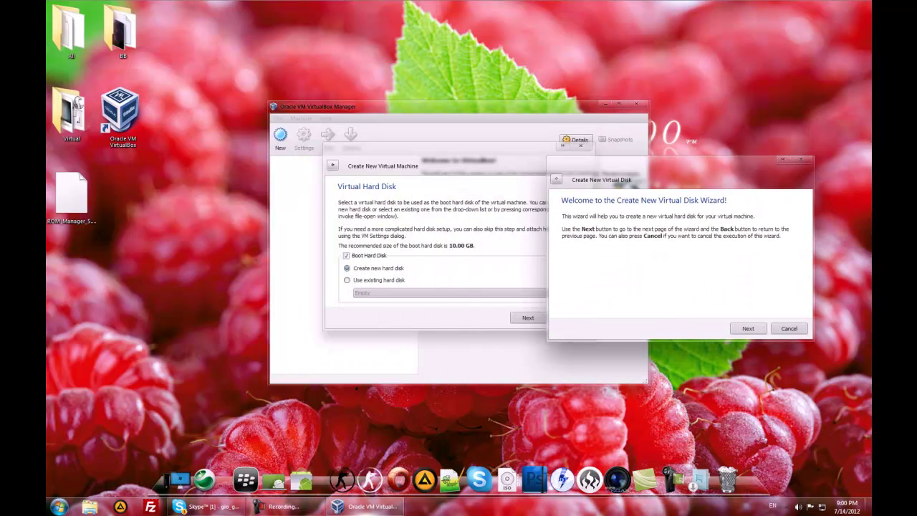
{"action": "left_click", "coordinate": [747, 328]}
{"action": "key", "text": "Return"}
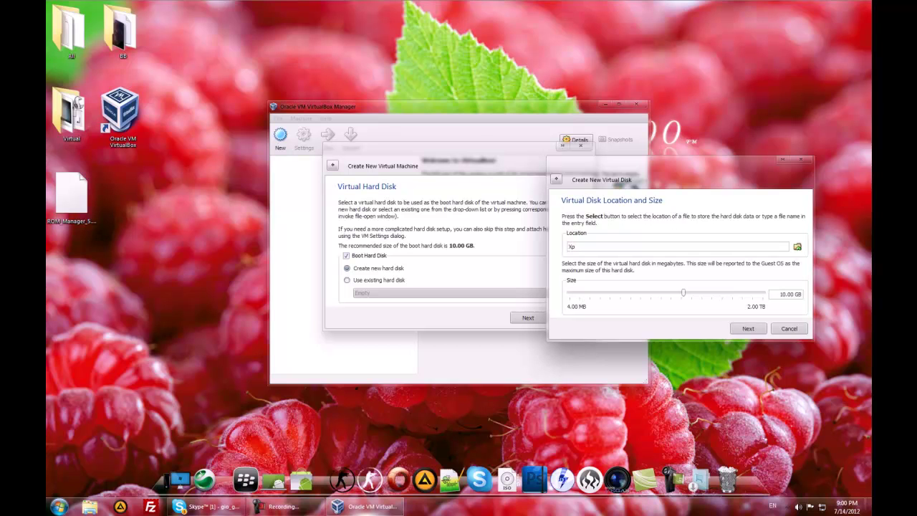
{"action": "key", "text": "Return"}
{"action": "key", "text": "Return"}
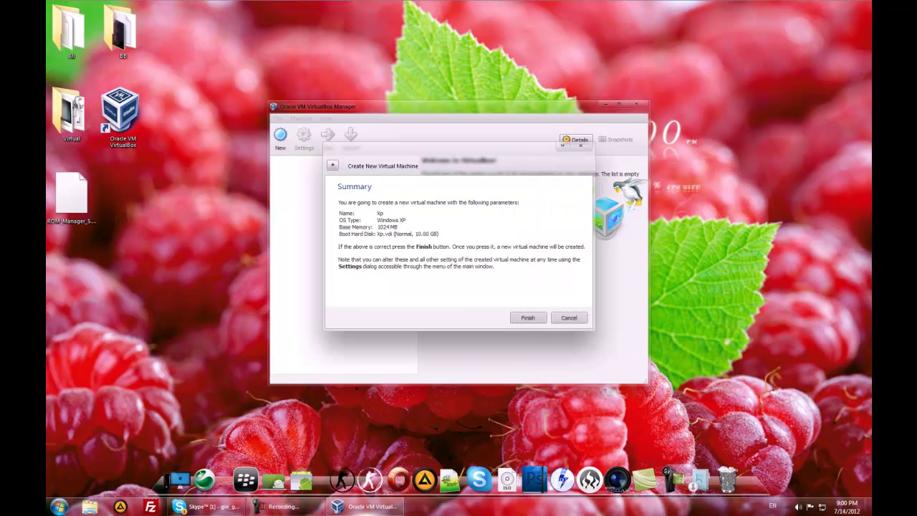
{"action": "key", "text": "Return"}
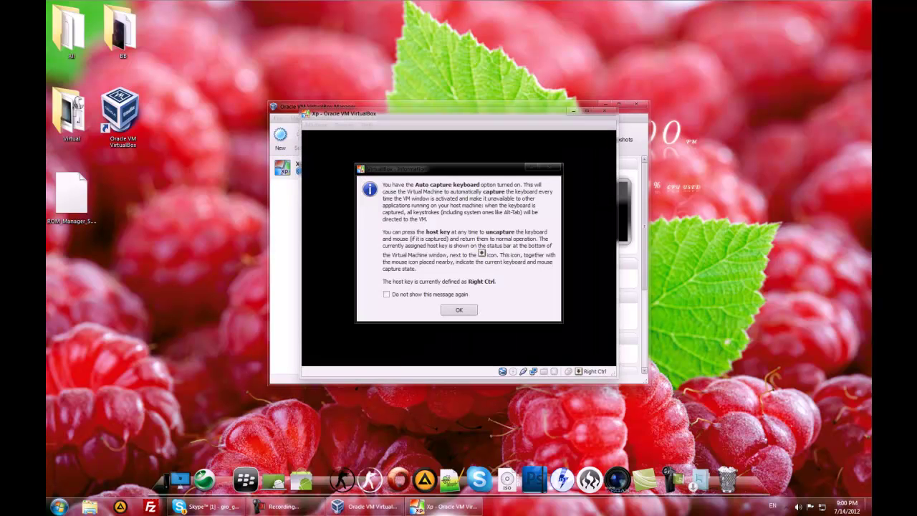
Dismiss the keyboard capture notice and open Computer from the Start menu
{"action": "key", "text": "Return"}
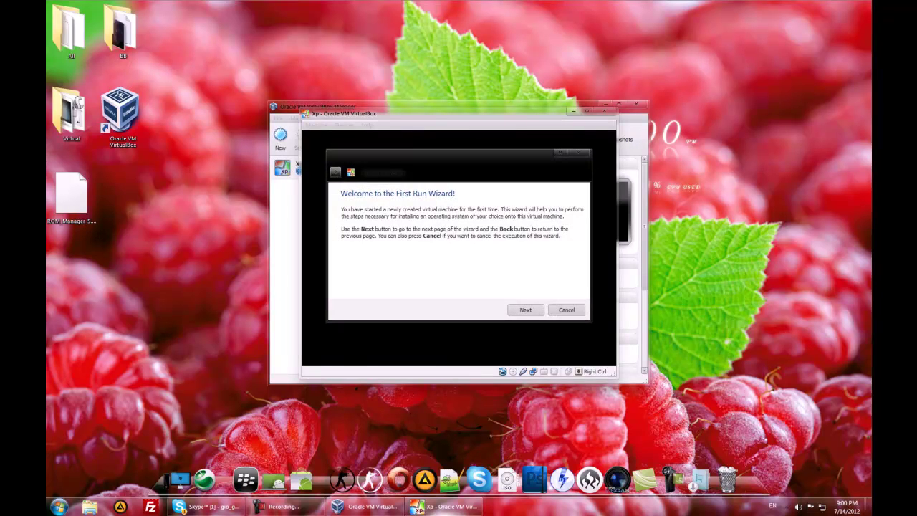
{"action": "left_click", "coordinate": [59, 506]}
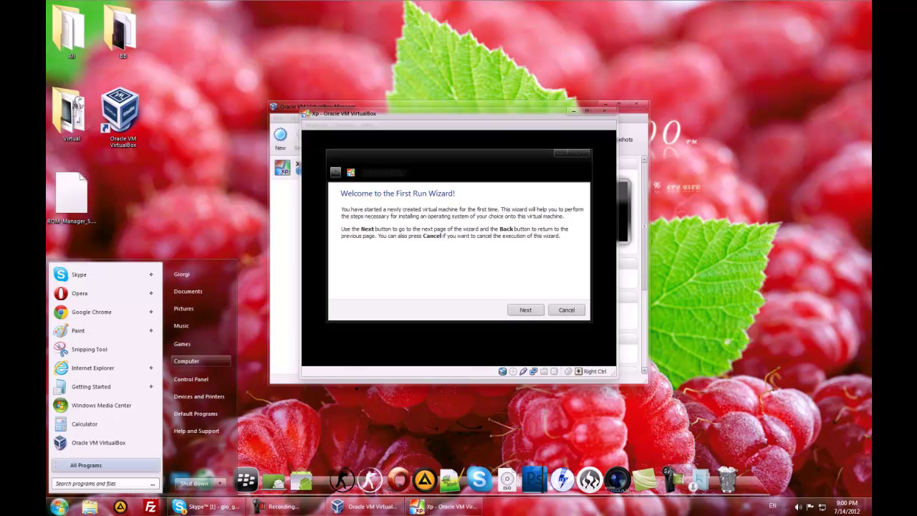
{"action": "left_click", "coordinate": [192, 359]}
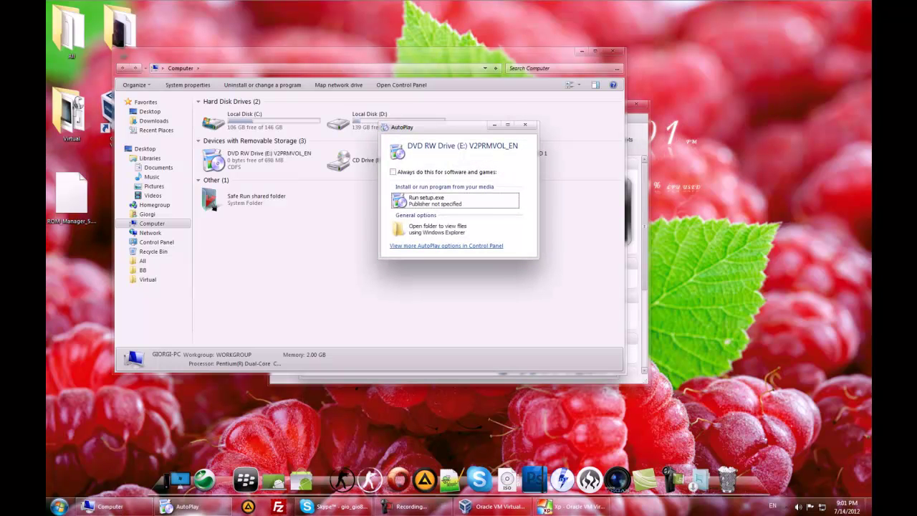
Close the AutoPlay prompt and the Computer window, then advance the first-run wizard
{"action": "left_click_drag", "start_coordinate": [430, 127], "coordinate": [363, 233]}
{"action": "left_click", "coordinate": [459, 232]}
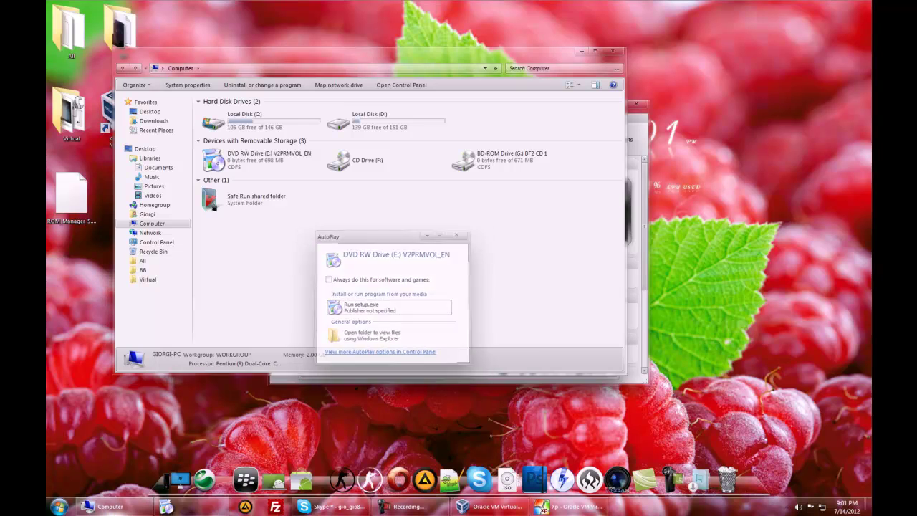
{"action": "left_click", "coordinate": [612, 51]}
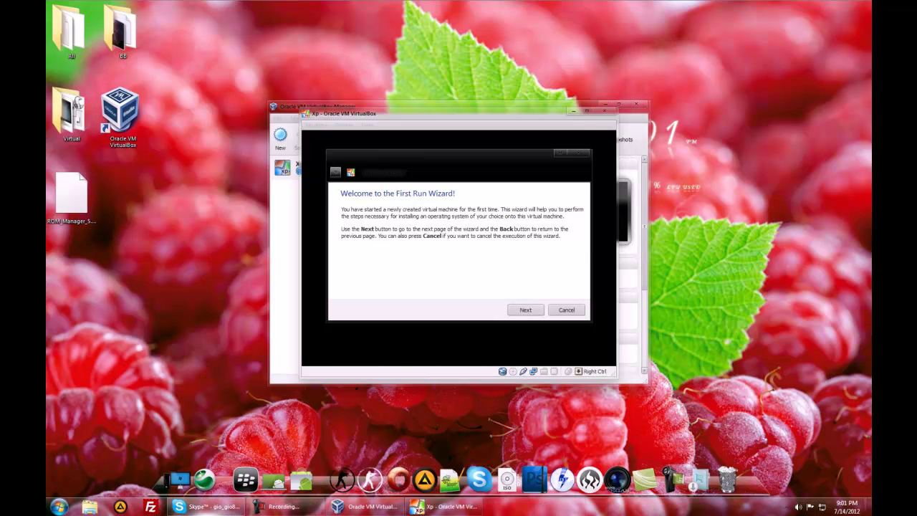
{"action": "left_click", "coordinate": [526, 310]}
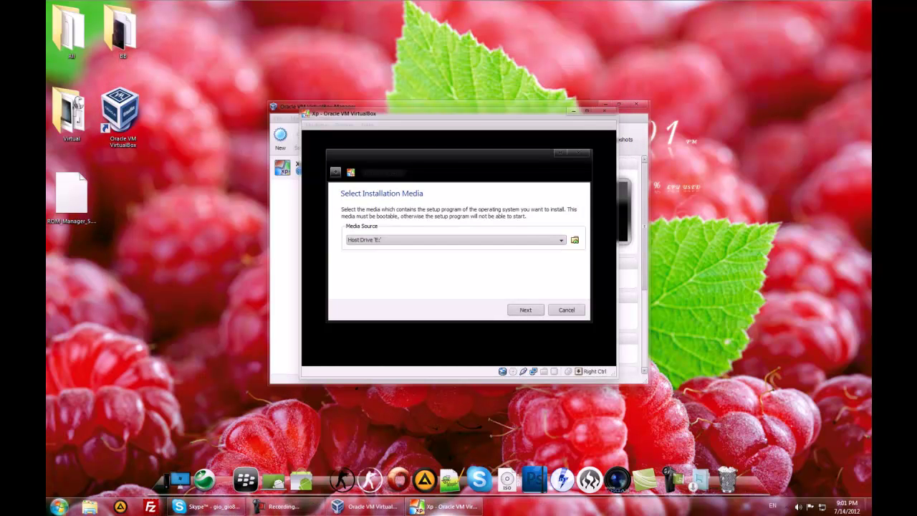
Confirm the XP disc is in DVD drive E: and keep Host Drive 'E:' as media source
{"action": "left_click", "coordinate": [59, 507]}
{"action": "left_click", "coordinate": [186, 361]}
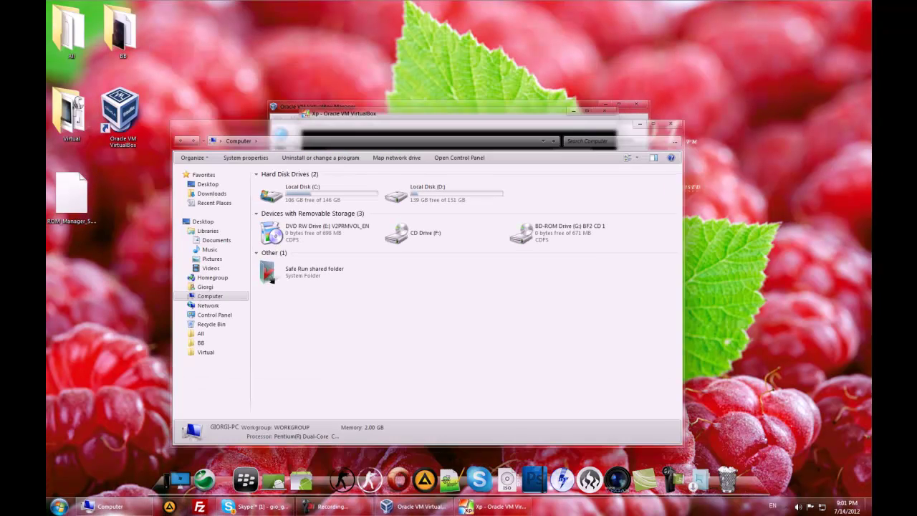
{"action": "left_click", "coordinate": [326, 246]}
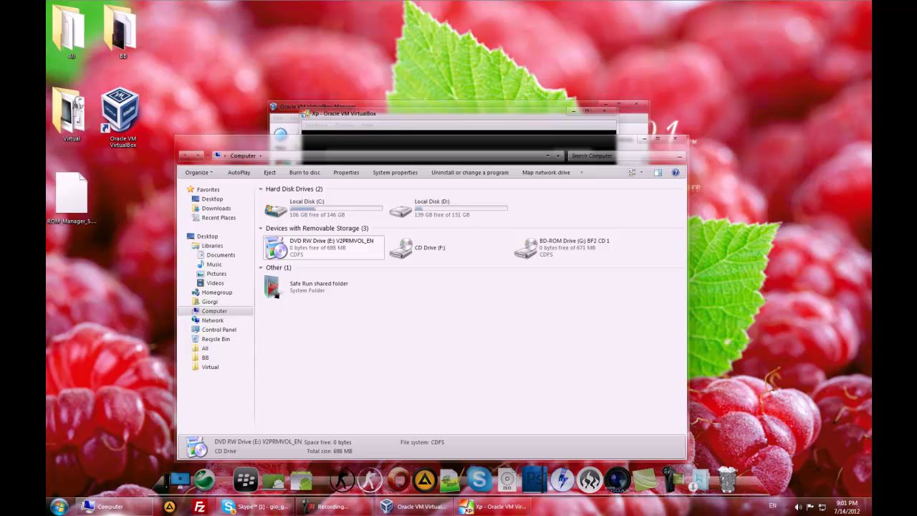
{"action": "left_click", "coordinate": [675, 137]}
{"action": "left_click", "coordinate": [456, 240]}
{"action": "left_click", "coordinate": [456, 248]}
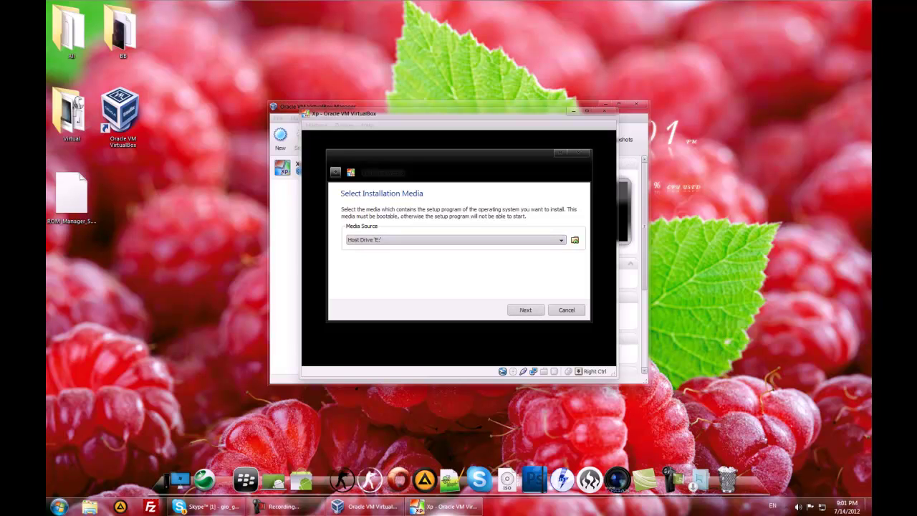
Refresh the desktop, finish the first-run wizard booting from Host Drive 'E:', and bring Xp forward
{"action": "right_click", "coordinate": [141, 203]}
{"action": "left_click", "coordinate": [169, 232]}
{"action": "key", "text": "Return"}
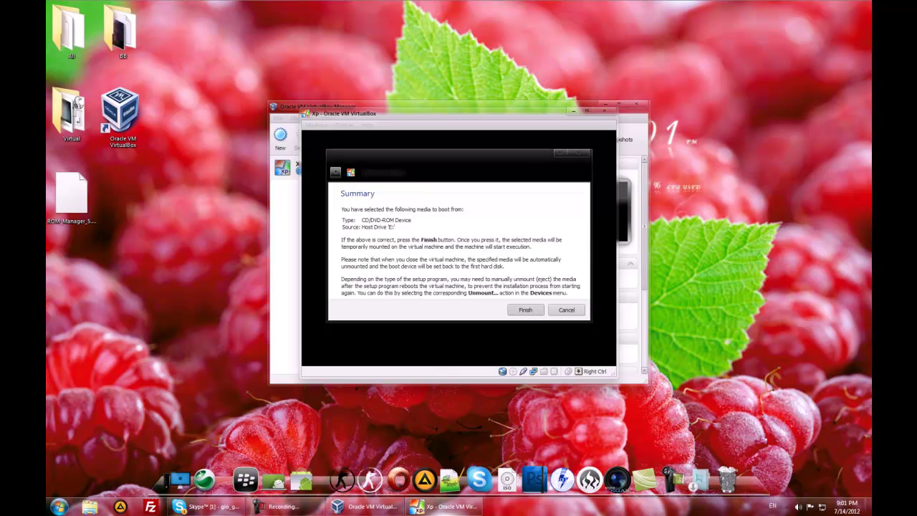
{"action": "key", "text": "Return"}
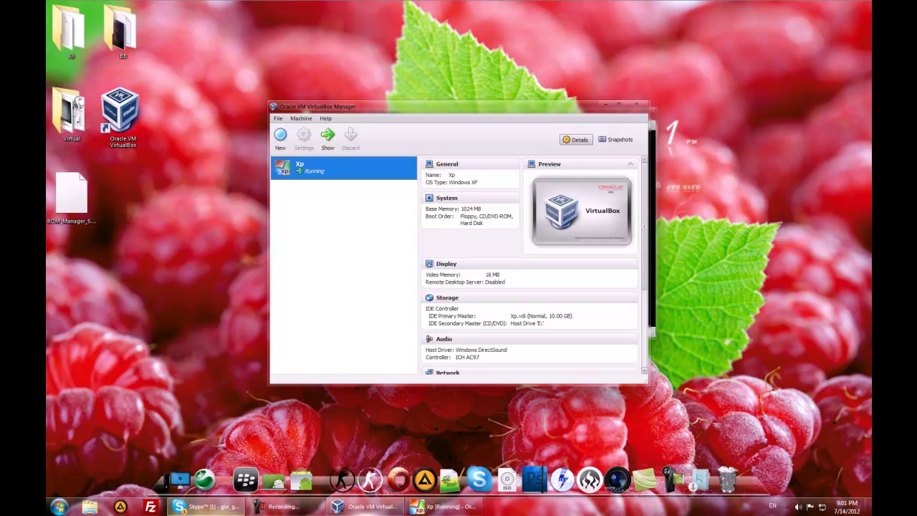
{"action": "left_click", "coordinate": [653, 229]}
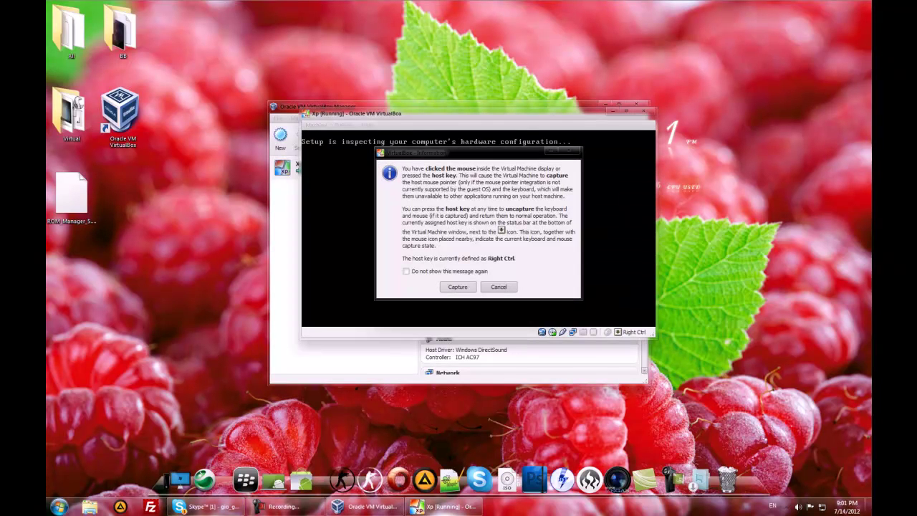
Dismiss the mouse-capture notice and maximize, then restore, the Xp VM window
{"action": "key", "text": "Return"}
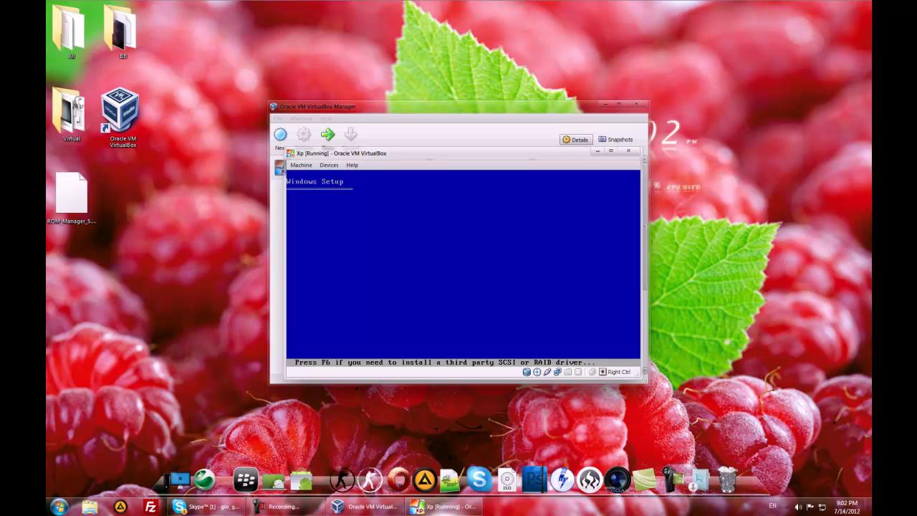
{"action": "left_click", "coordinate": [611, 151]}
{"action": "key", "text": "super+Down"}
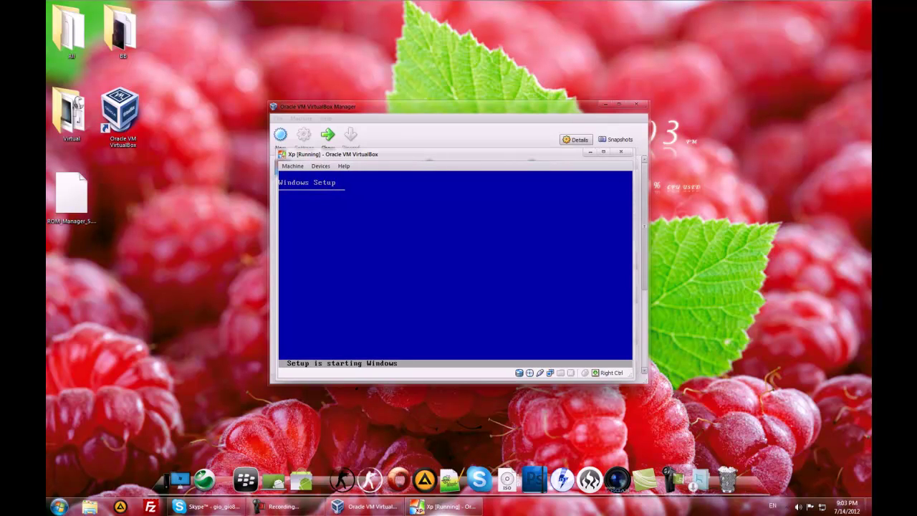
{"action": "right_click", "coordinate": [221, 236]}
Refresh the desktop and begin Windows XP setup from the Welcome to Setup screen
{"action": "left_click", "coordinate": [243, 265]}
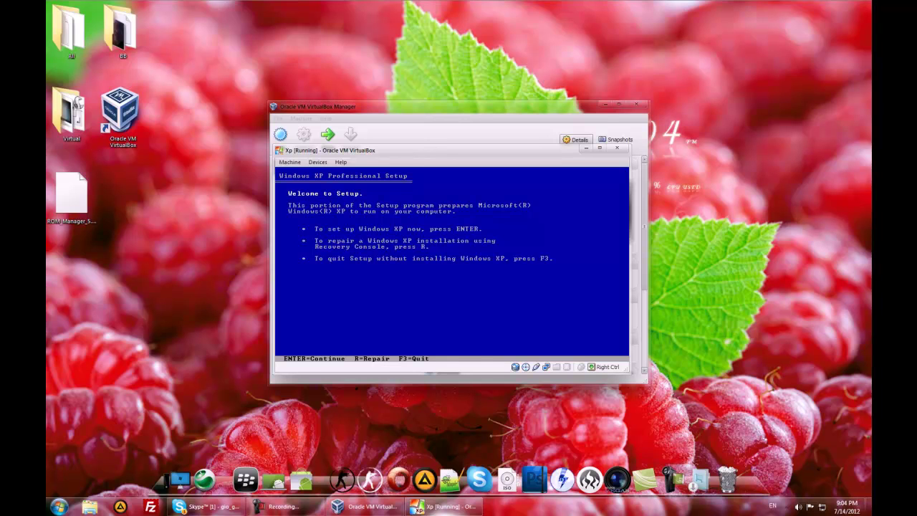
{"action": "key", "text": "Return"}
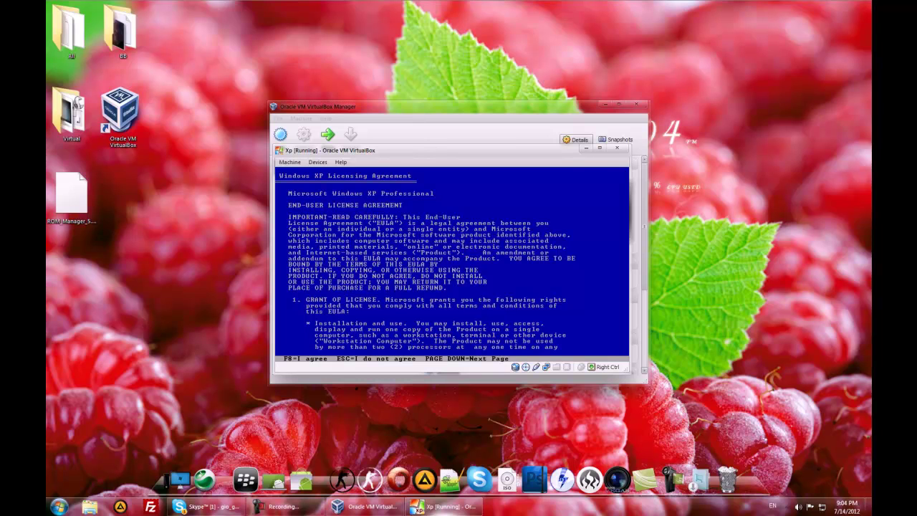
Accept the XP licence with F8 and create a 10229 MB partition
{"action": "key", "text": "F8"}
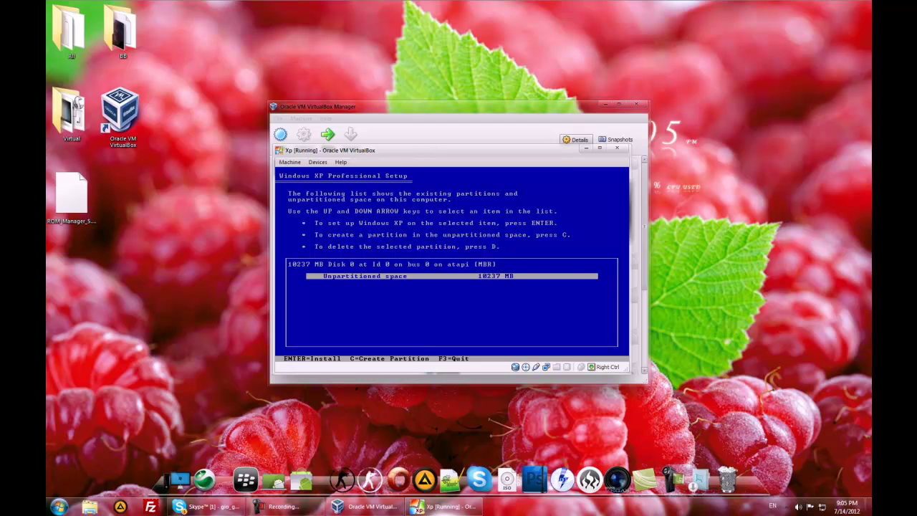
{"action": "key", "text": "c"}
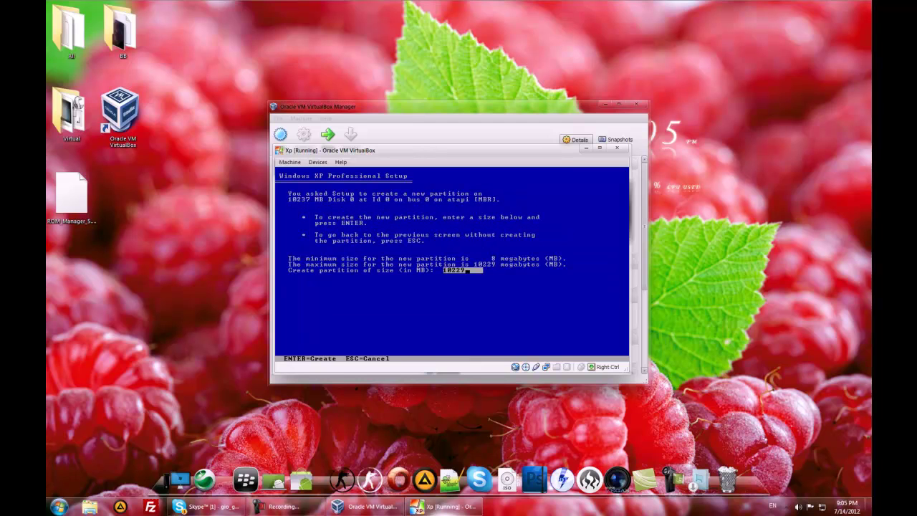
{"action": "key", "text": "BackSpace"}
{"action": "key", "text": "BackSpace"}
{"action": "key", "text": "BackSpace"}
{"action": "key", "text": "BackSpace"}
{"action": "key", "text": "BackSpace"}
{"action": "type", "text": "10229"}
{"action": "key", "text": "Return"}
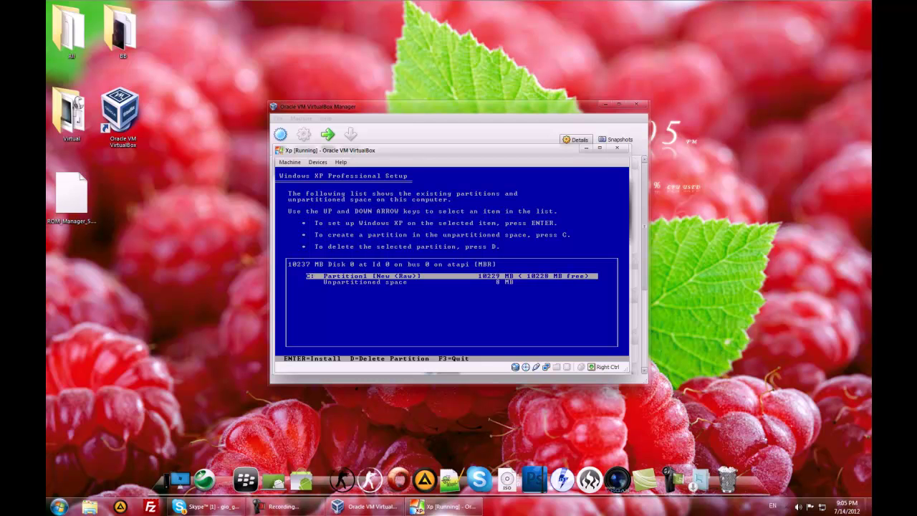
Install XP on partition C: and quick-format it with NTFS
{"action": "key", "text": "Return"}
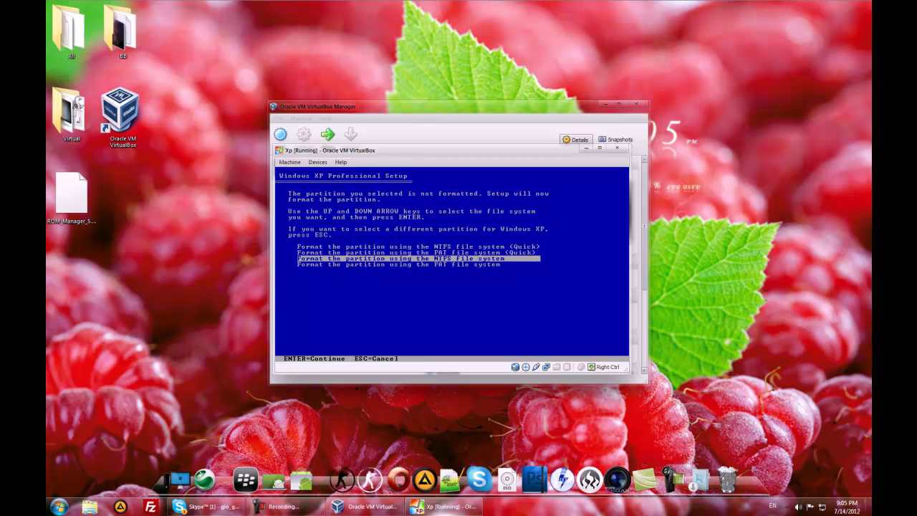
{"action": "key", "text": "Up"}
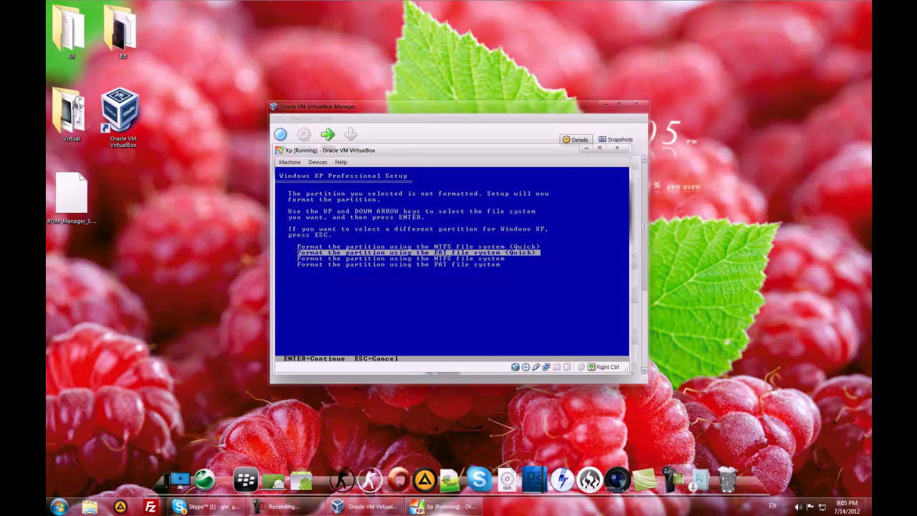
{"action": "key", "text": "Up"}
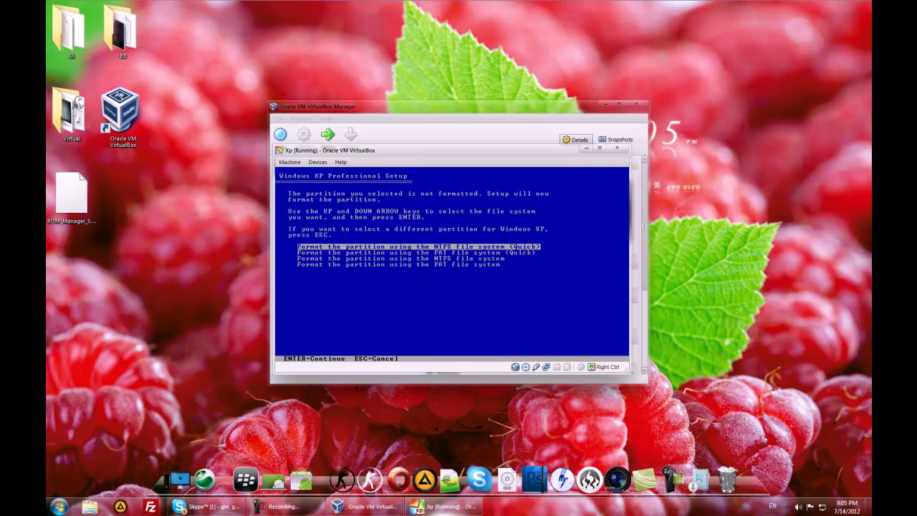
{"action": "key", "text": "Return"}
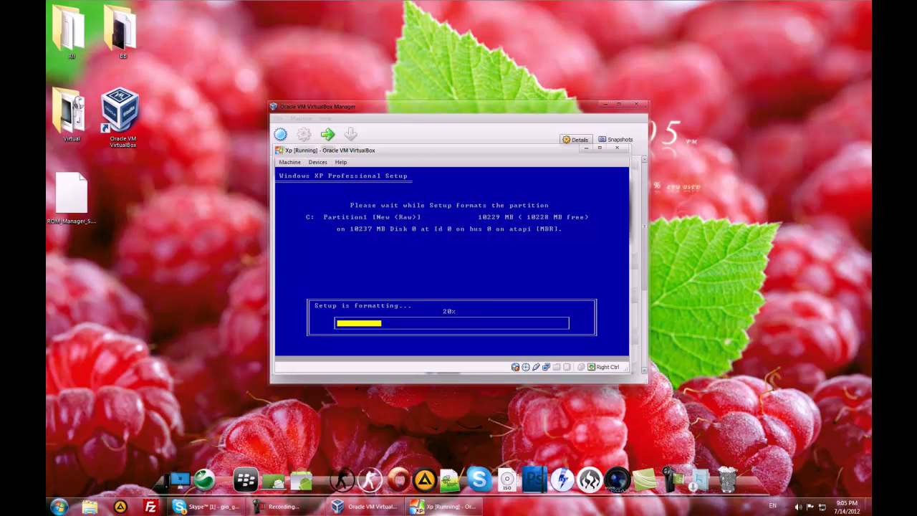
Restore the Skype window, then give the VM mouse control and dismiss the capture notice
{"action": "left_click", "coordinate": [205, 506]}
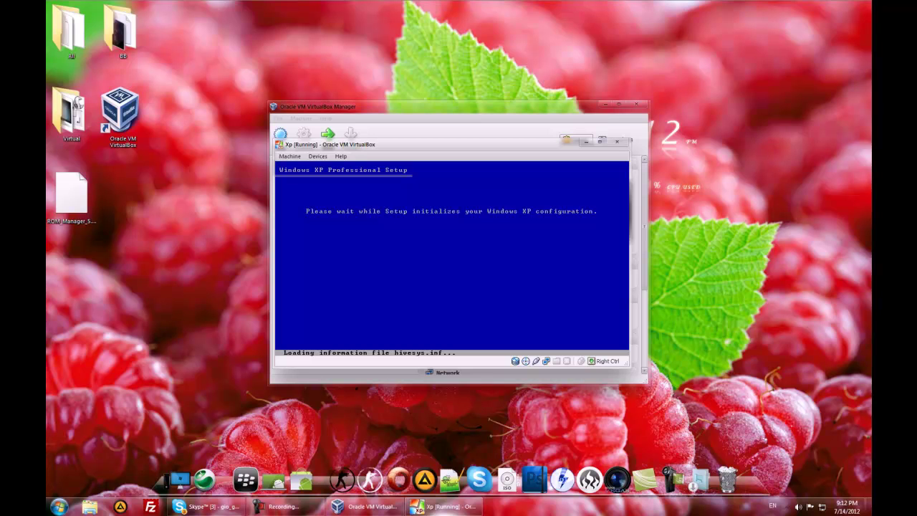
{"action": "left_click", "coordinate": [452, 255]}
{"action": "key", "text": "Return"}
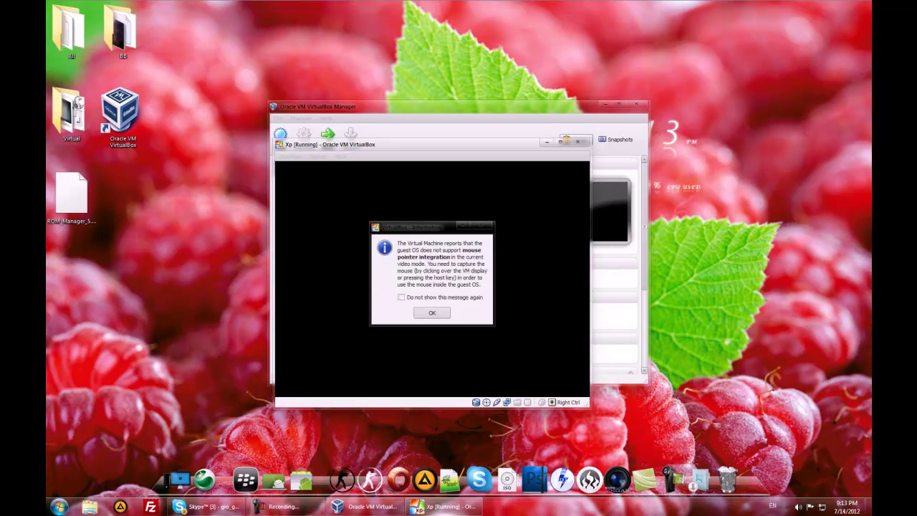
Dismiss the mouse integration and mouse capture notices, giving the XP VM control of the mouse
{"action": "key", "text": "Return"}
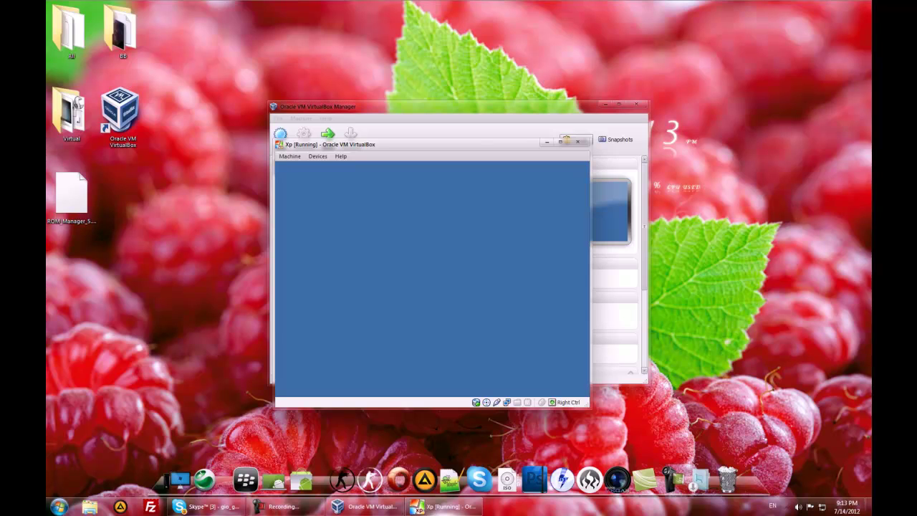
{"action": "left_click", "coordinate": [445, 268]}
{"action": "key", "text": "Return"}
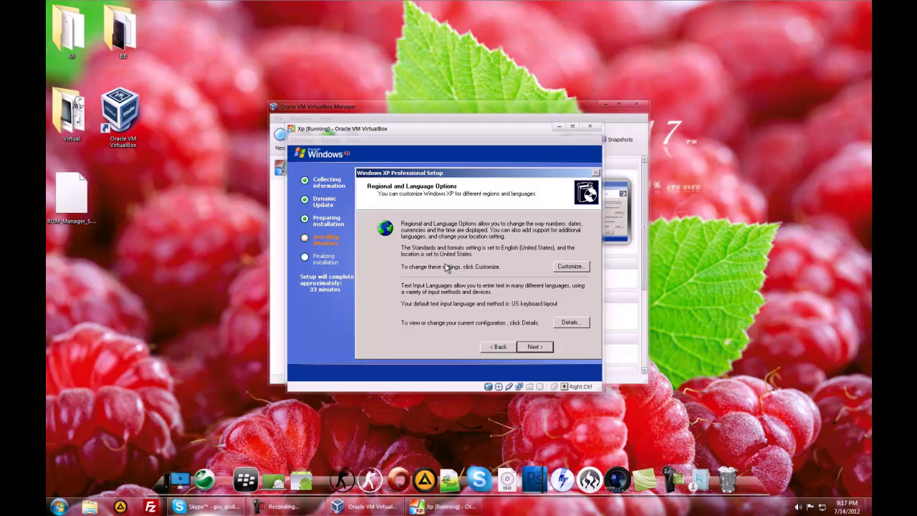
{"action": "left_click", "coordinate": [447, 267]}
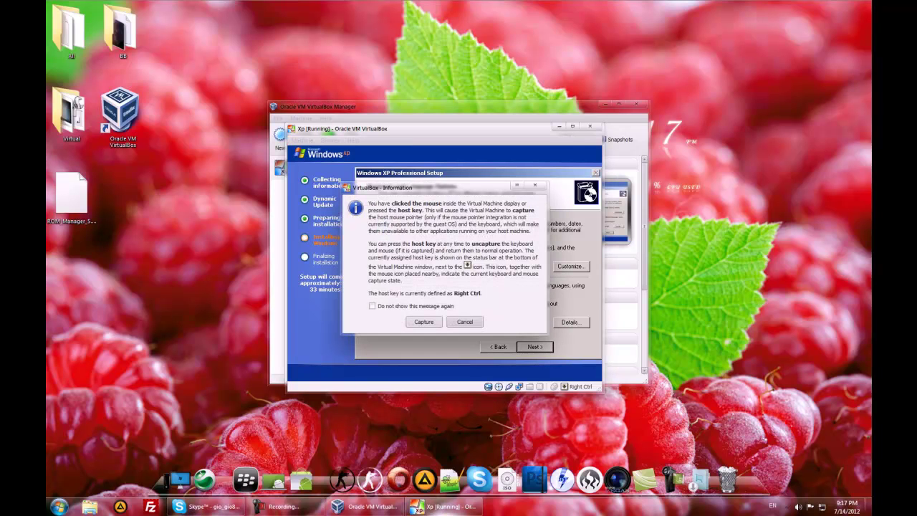
{"action": "left_click", "coordinate": [423, 321]}
{"action": "left_click", "coordinate": [447, 266]}
{"action": "key", "text": "Return"}
{"action": "left_click", "coordinate": [447, 266]}
{"action": "key", "text": "Return"}
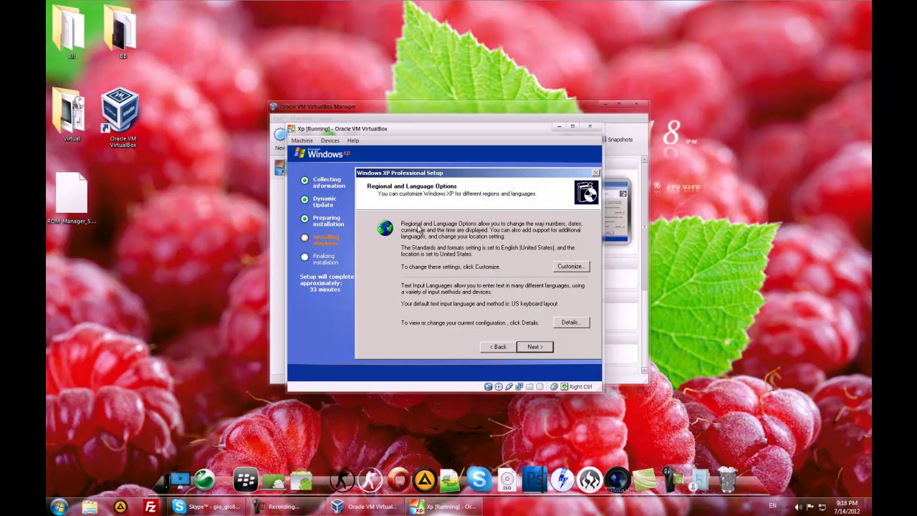
{"action": "left_click", "coordinate": [560, 268]}
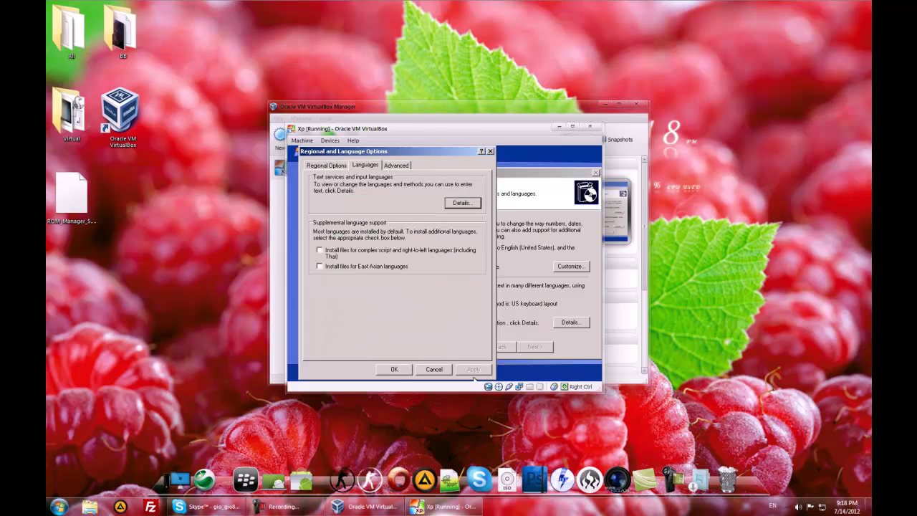
{"action": "left_click", "coordinate": [433, 369]}
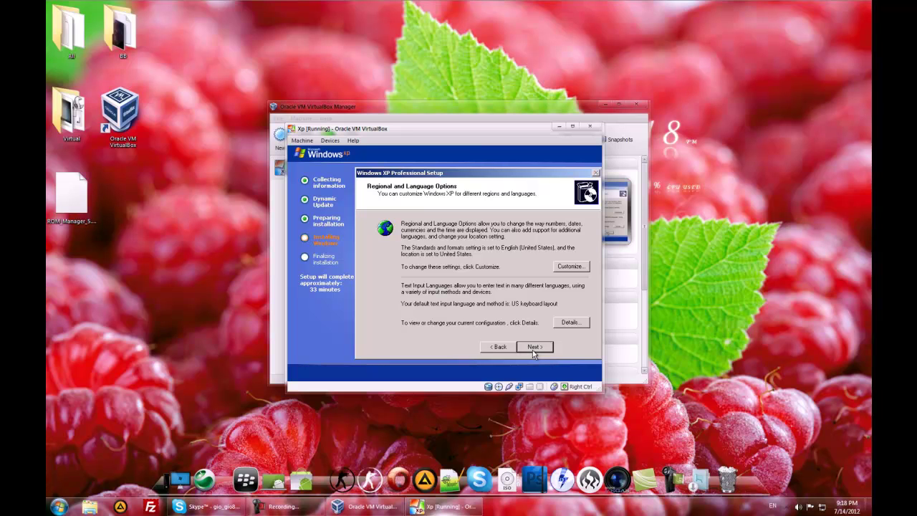
Accept the regional settings and enter the owner's name on the Personalize page
{"action": "left_click", "coordinate": [536, 349]}
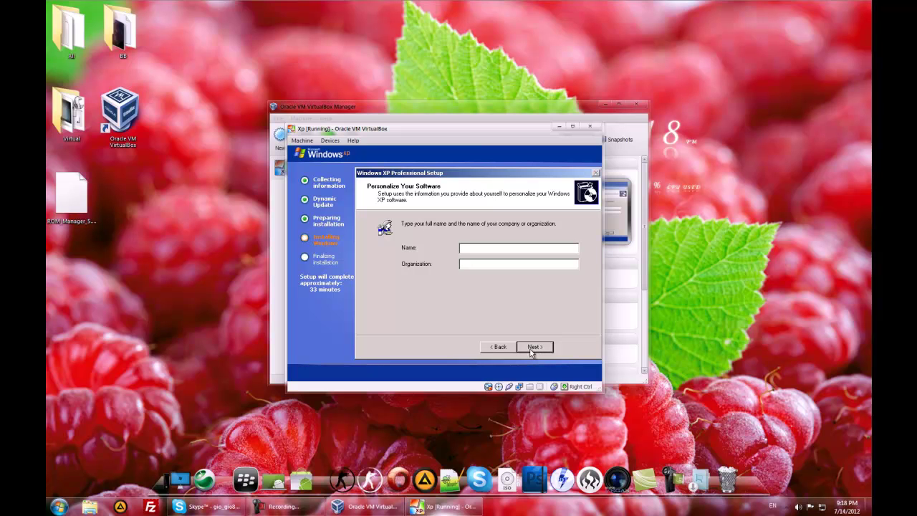
{"action": "type", "text": "Giorg"}
{"action": "left_click", "coordinate": [535, 349]}
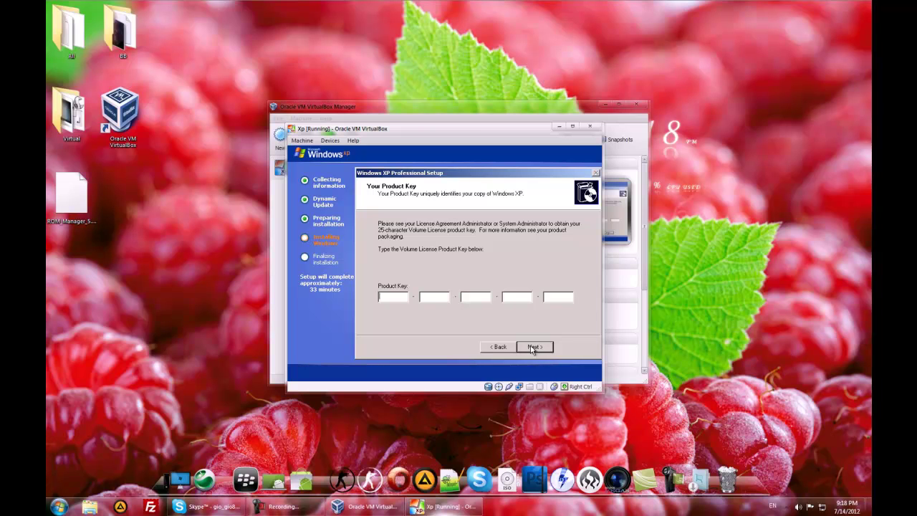
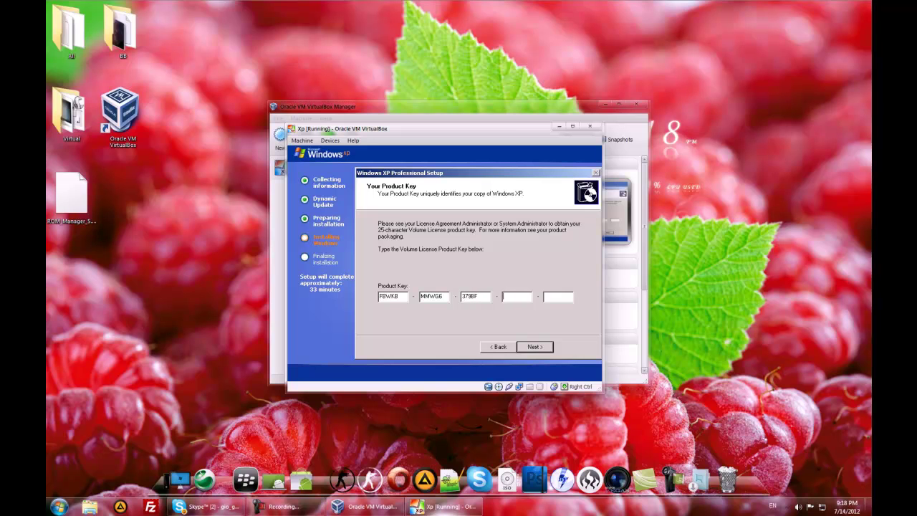
Enter the 25-character XP product key and continue to the computer name page
{"action": "left_click", "coordinate": [533, 347]}
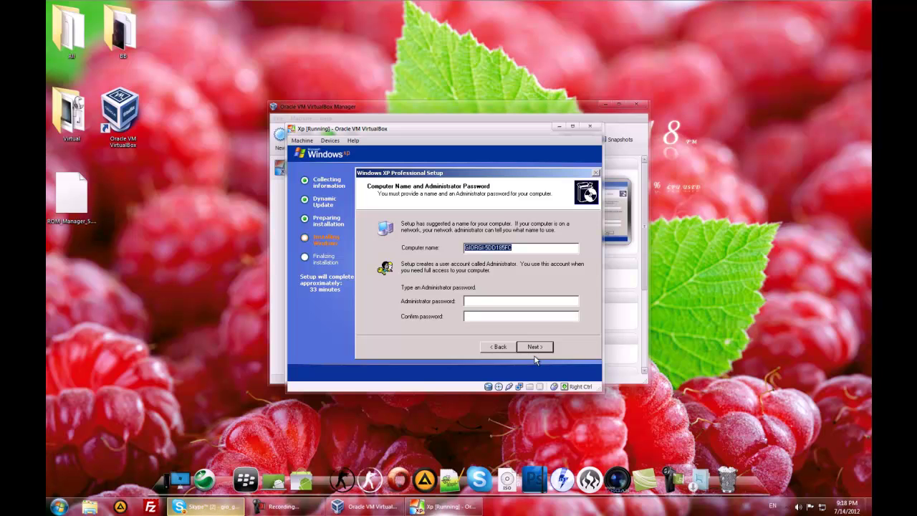
{"action": "left_click", "coordinate": [534, 350]}
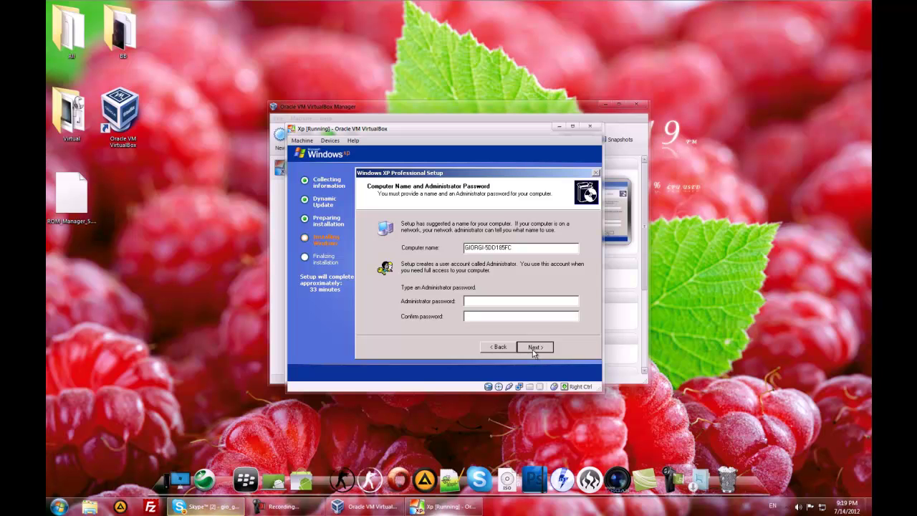
Keep the suggested computer name and pick the (GMT+04:00) Baku, Tbilisi, Yerevan time zone
{"action": "left_click", "coordinate": [533, 351]}
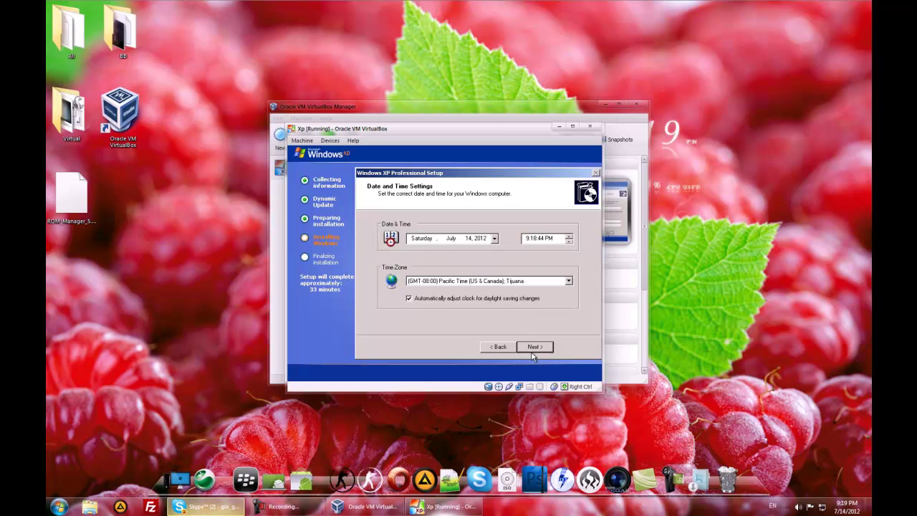
{"action": "left_click", "coordinate": [487, 279]}
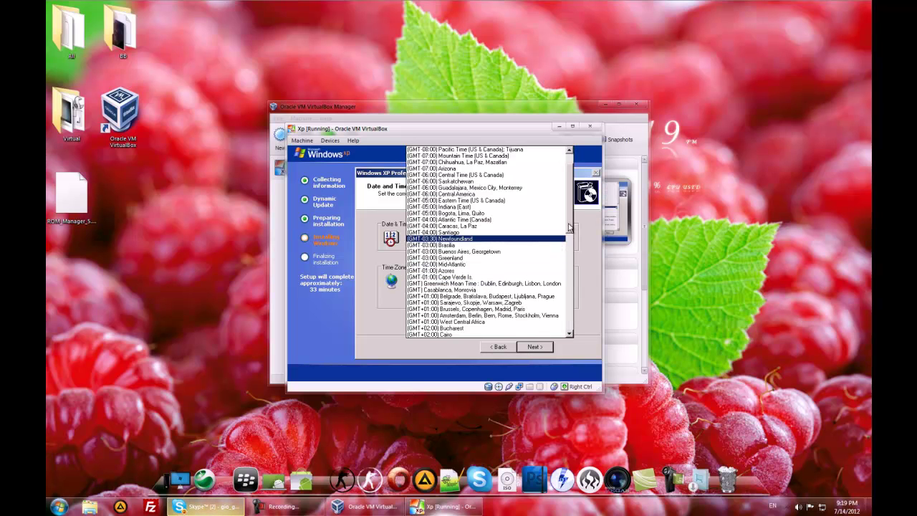
{"action": "left_click_drag", "start_coordinate": [570, 226], "coordinate": [563, 265]}
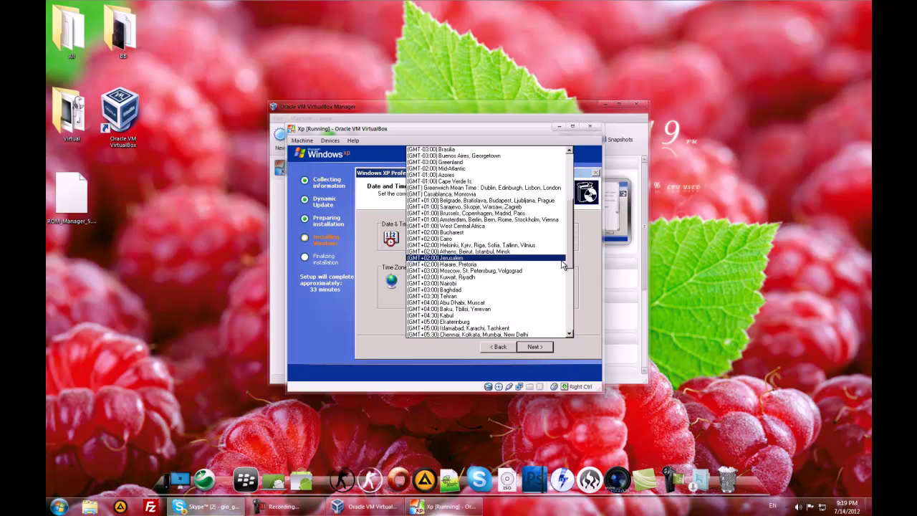
{"action": "left_click", "coordinate": [479, 309]}
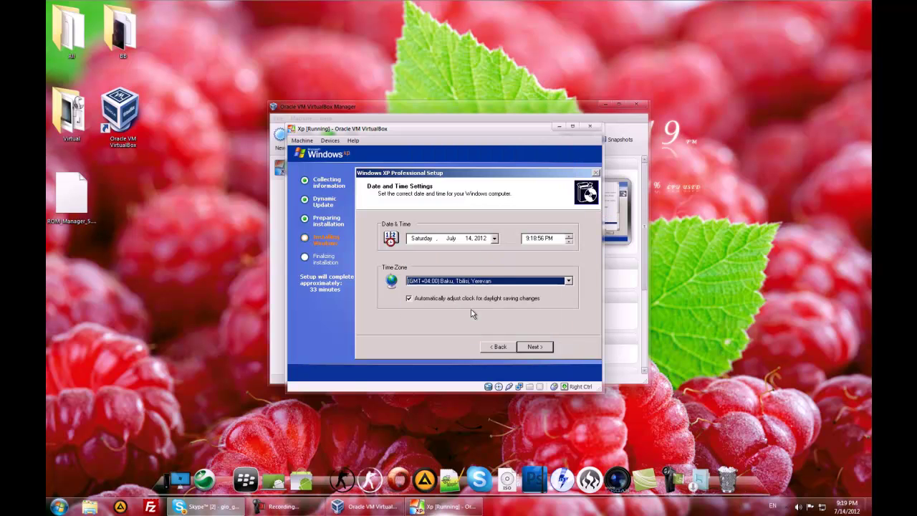
Accept the date and time, keep typical network settings, and leave the computer in WORKGROUP
{"action": "left_click", "coordinate": [533, 348]}
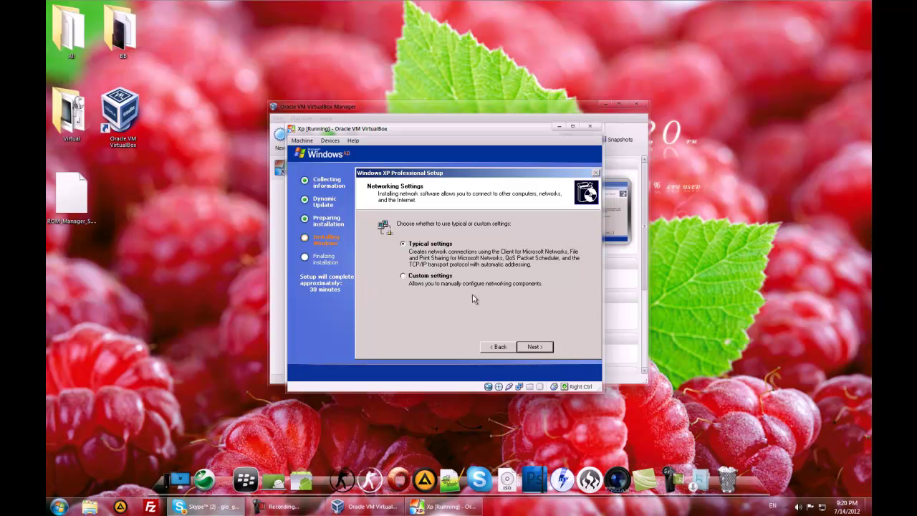
{"action": "left_click", "coordinate": [544, 351]}
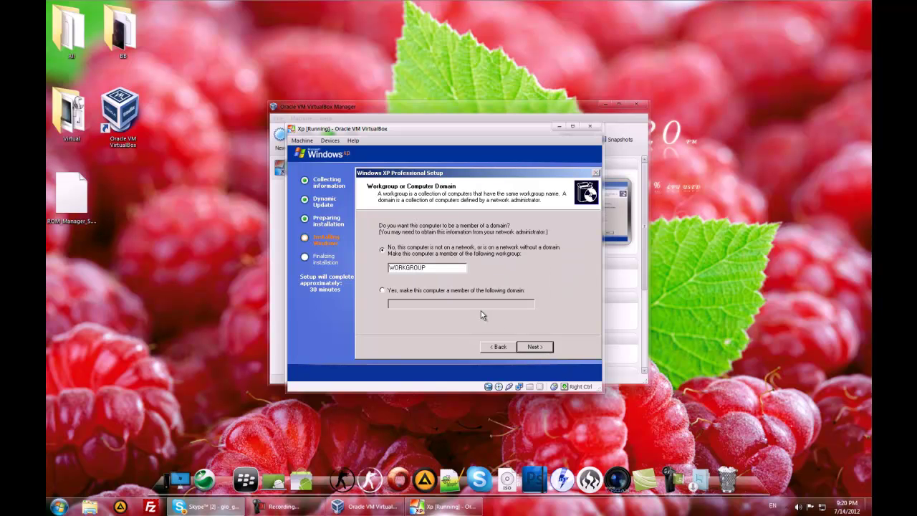
{"action": "left_click", "coordinate": [539, 348]}
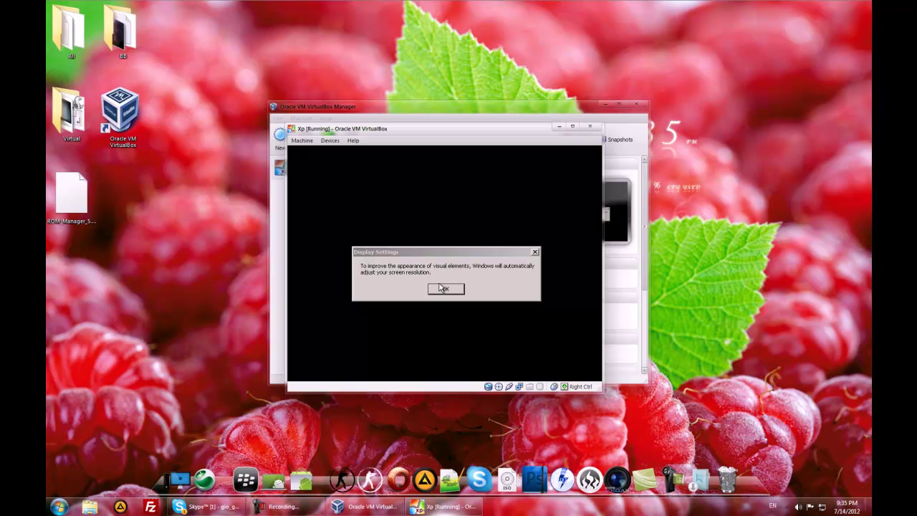
Accept XP's automatic screen resolution change and keep the new resolution
{"action": "left_click", "coordinate": [443, 289]}
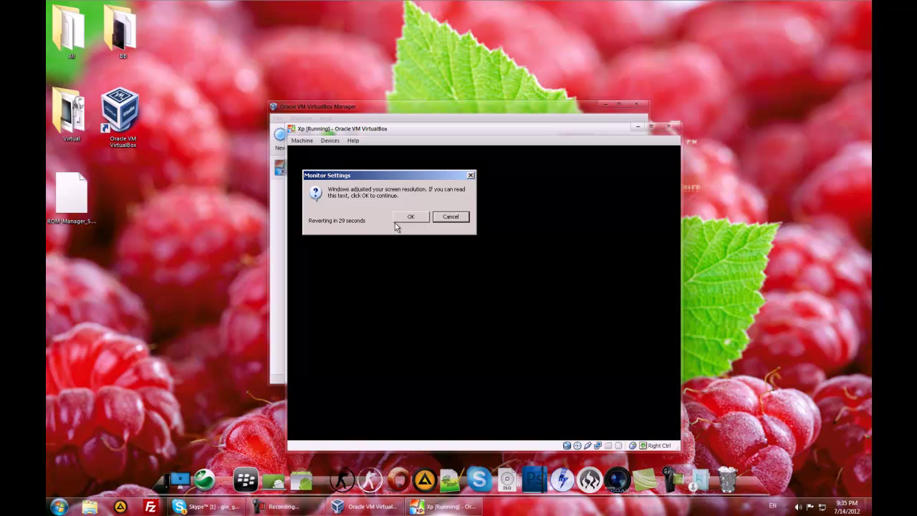
{"action": "left_click", "coordinate": [398, 219]}
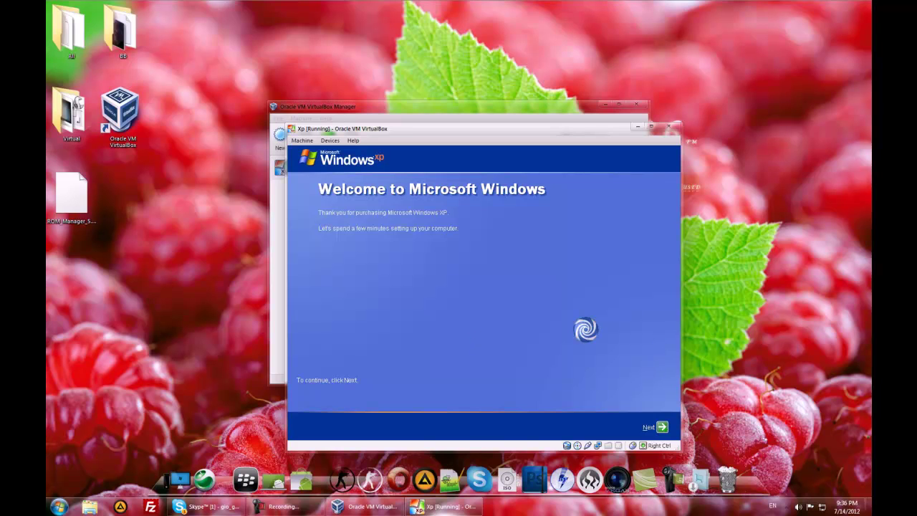
Pass the welcome page and turn on Automatic Updates, continuing to the Internet connectivity check
{"action": "left_click", "coordinate": [658, 427]}
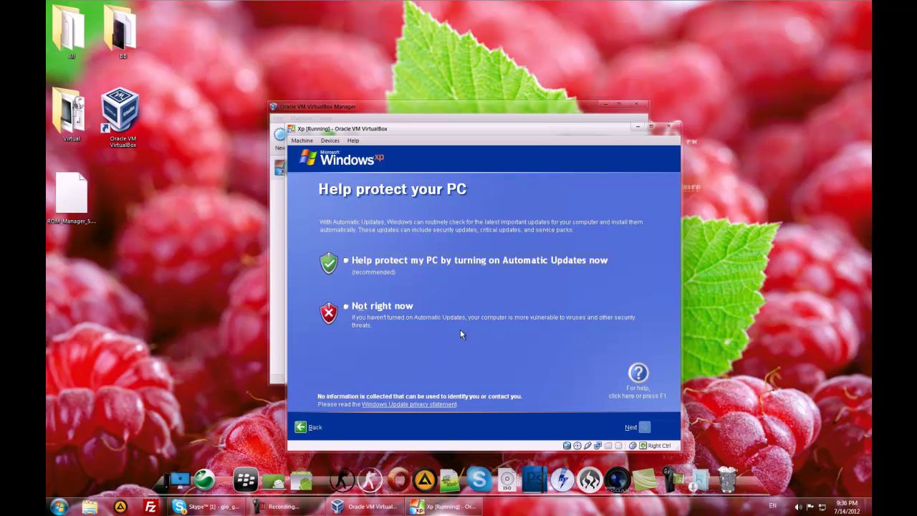
{"action": "left_click", "coordinate": [347, 261]}
{"action": "left_click", "coordinate": [646, 427]}
{"action": "left_click", "coordinate": [649, 427]}
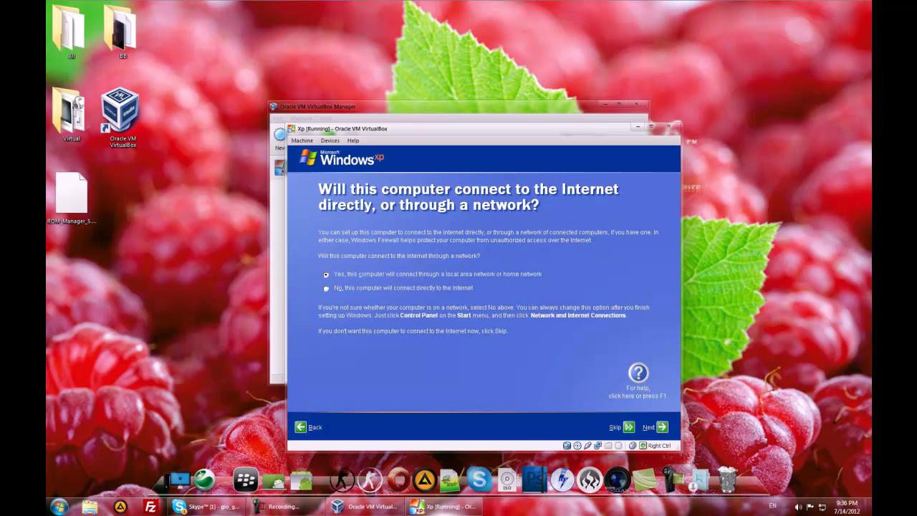
Keep the home network choice, skip the registration form, and add a user account with the user's name
{"action": "left_click", "coordinate": [663, 428]}
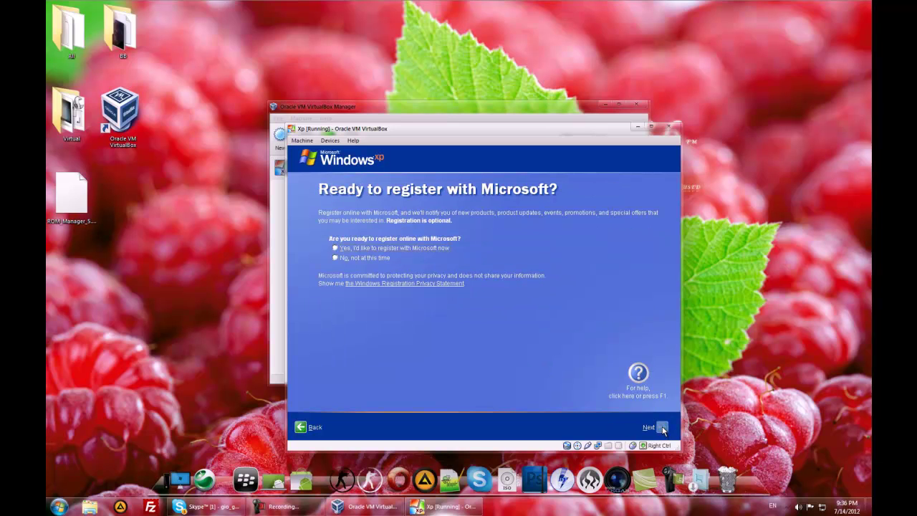
{"action": "left_click", "coordinate": [361, 247]}
{"action": "left_click", "coordinate": [663, 427]}
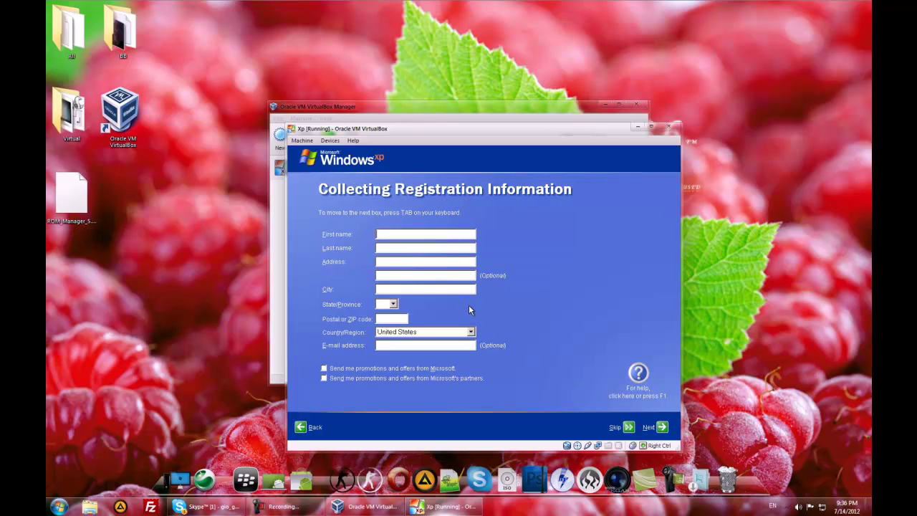
{"action": "left_click", "coordinate": [630, 427]}
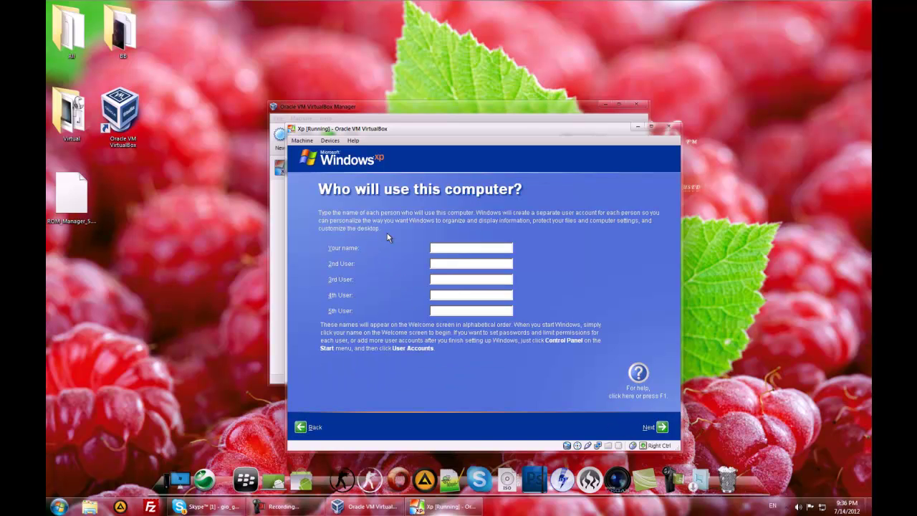
{"action": "type", "text": "Giorgi"}
{"action": "left_click", "coordinate": [662, 427]}
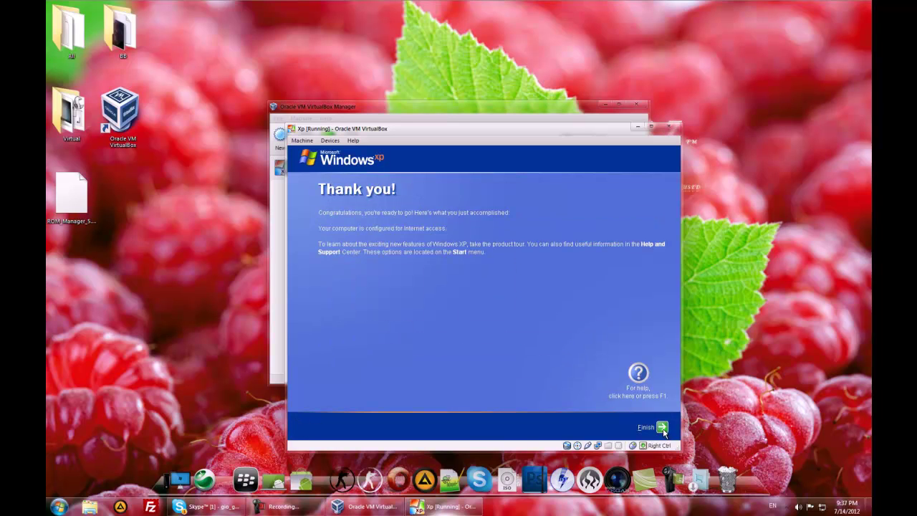
Finish XP setup on the Thank you! page so Windows loads the desktop
{"action": "left_click", "coordinate": [662, 427]}
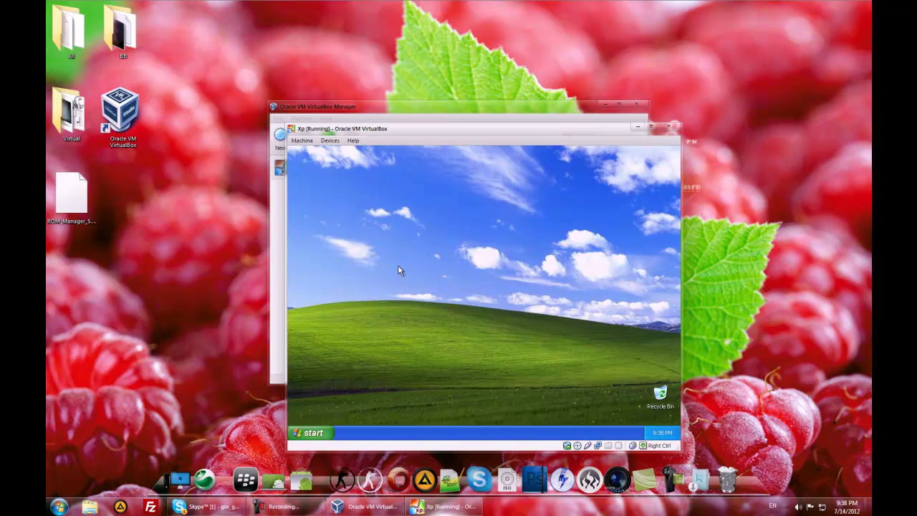
{"action": "right_click", "coordinate": [371, 221]}
{"action": "key", "text": "super"}
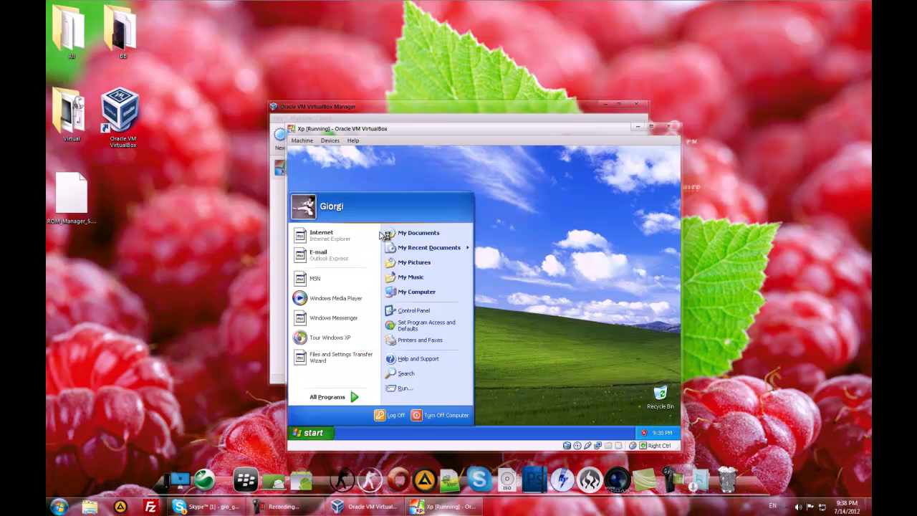
{"action": "right_click", "coordinate": [373, 178]}
{"action": "left_click", "coordinate": [380, 194]}
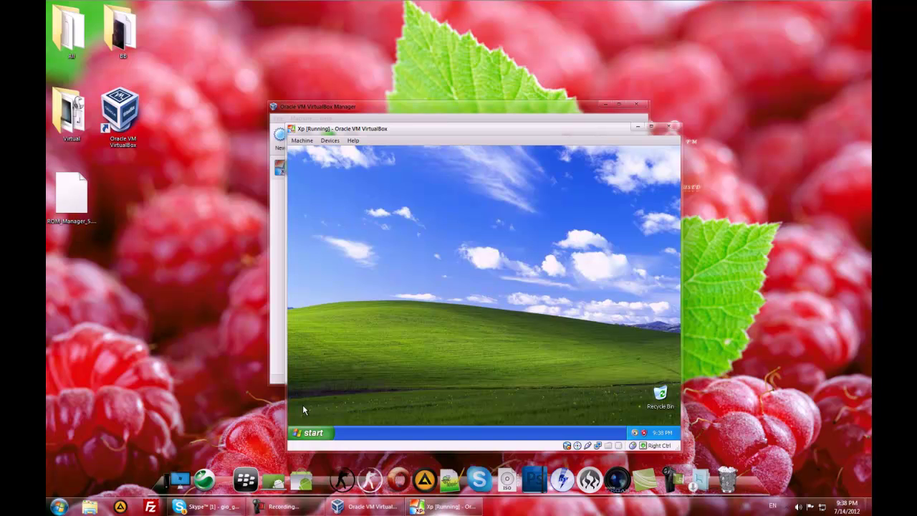
{"action": "left_click", "coordinate": [329, 434]}
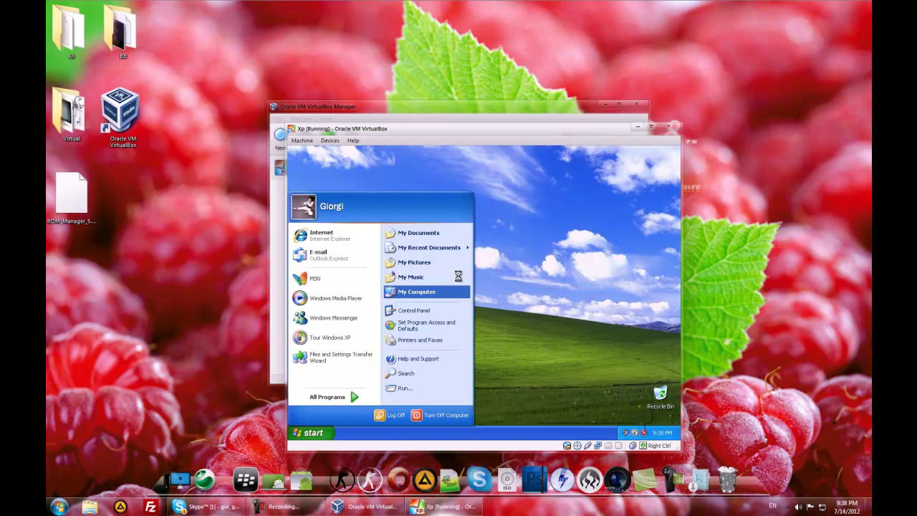
{"action": "right_click", "coordinate": [541, 242]}
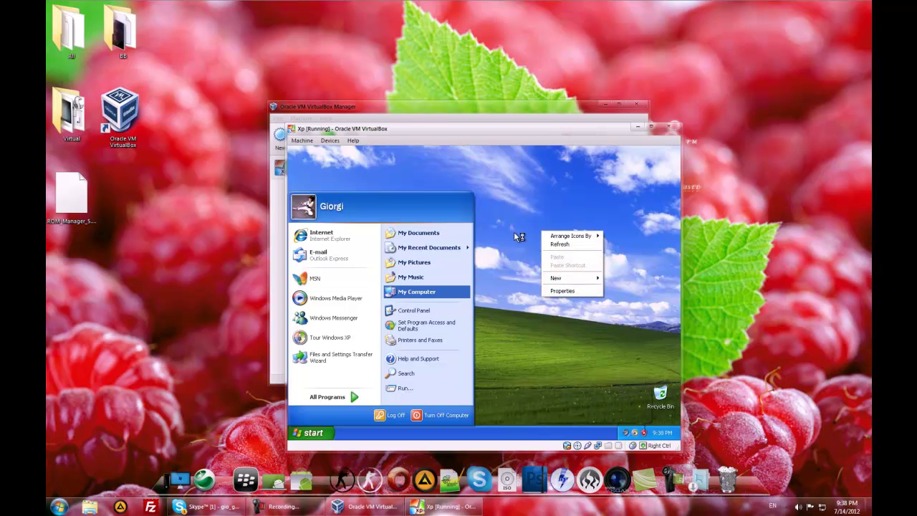
{"action": "left_click", "coordinate": [560, 246]}
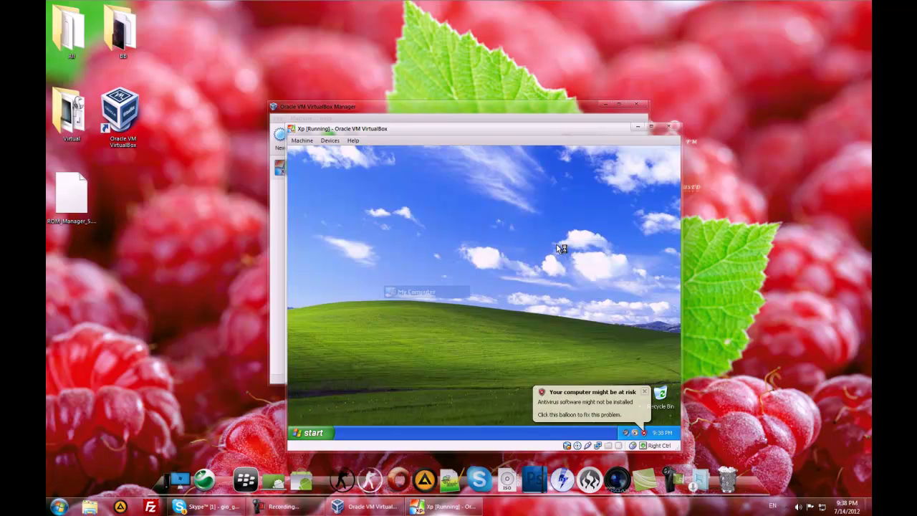
{"action": "left_click", "coordinate": [313, 428]}
{"action": "left_click", "coordinate": [435, 300]}
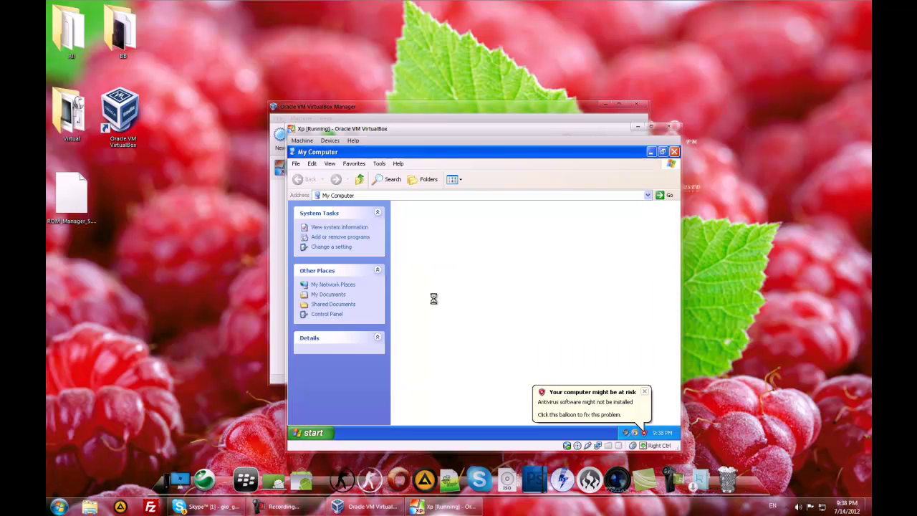
{"action": "left_click", "coordinate": [673, 152]}
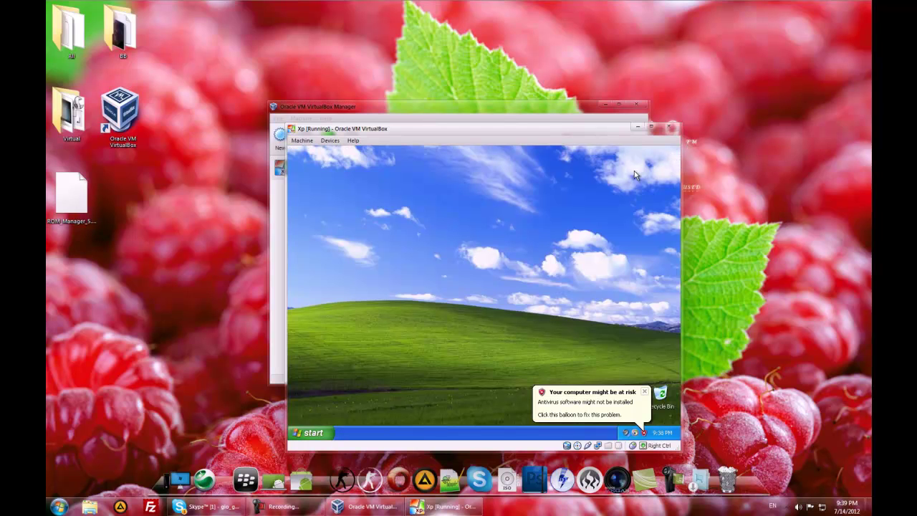